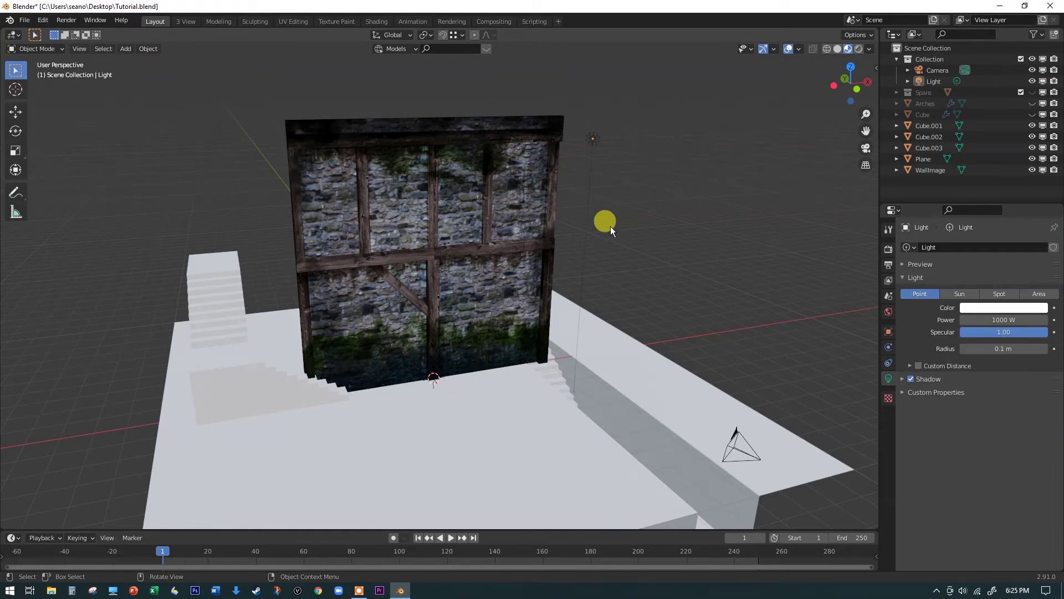
# Select the stone wall with timber beams in the 3D scene.
pyautogui.scroll(3, 447, 211)
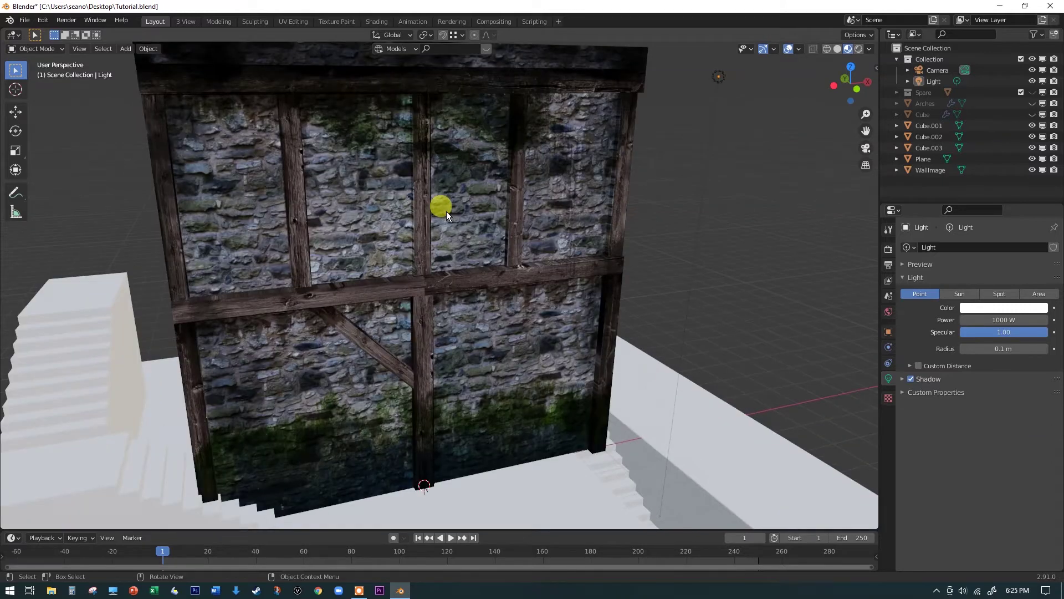
pyautogui.scroll(-2, 447, 211)
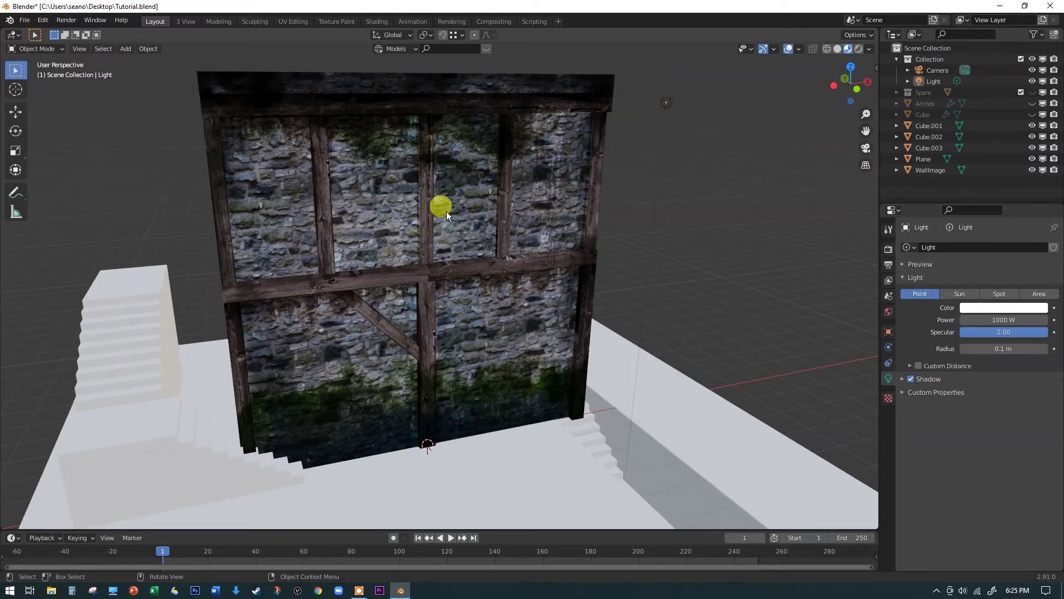
pyautogui.click(364, 238)
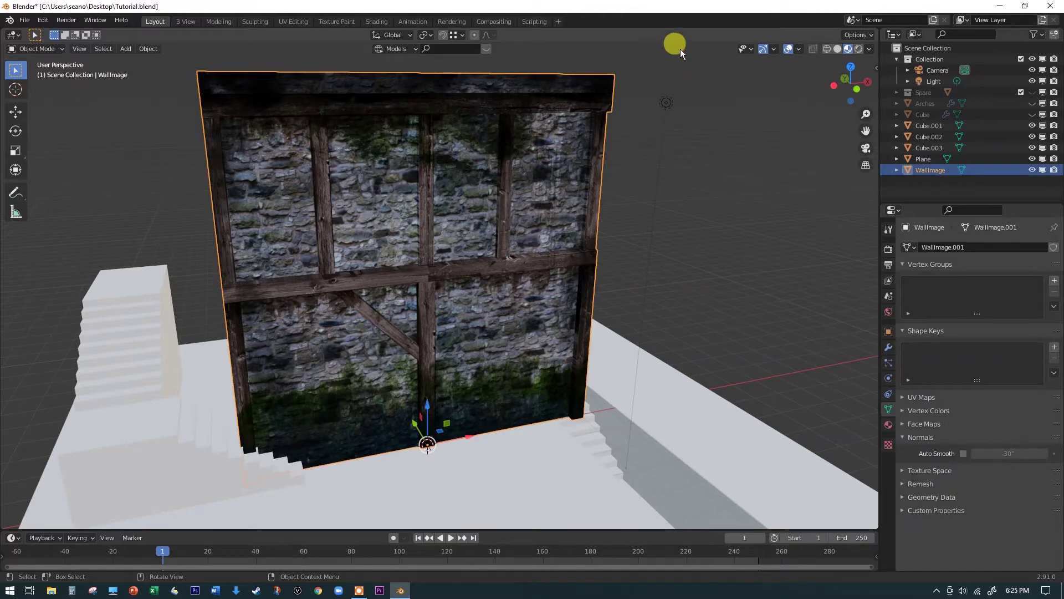
# Preview the wall in Rendered shading, return to Material Preview and inspect its horizontal beam up close.
pyautogui.click(859, 48)
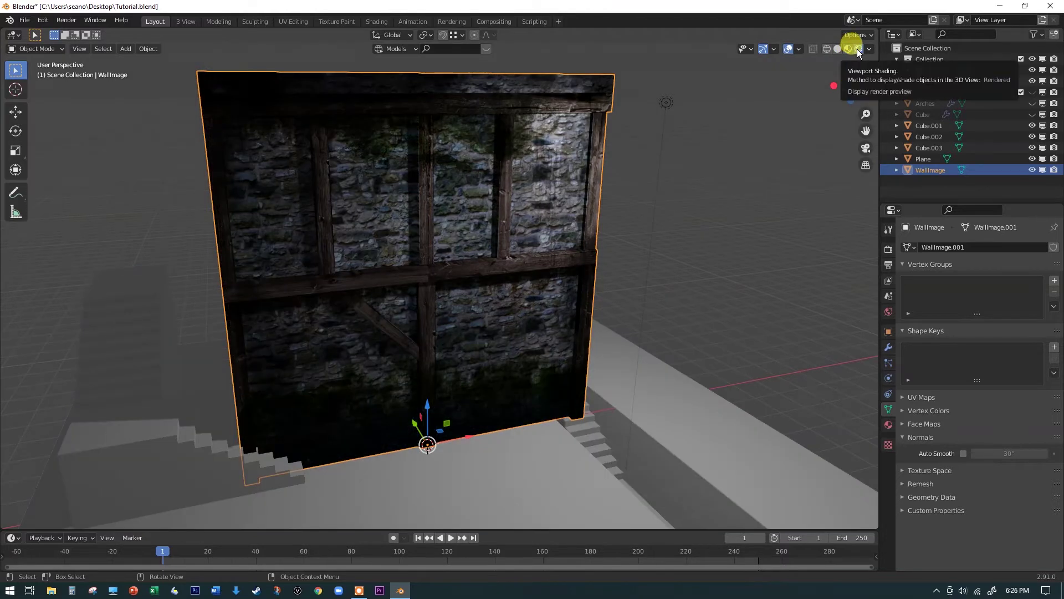
pyautogui.click(847, 49)
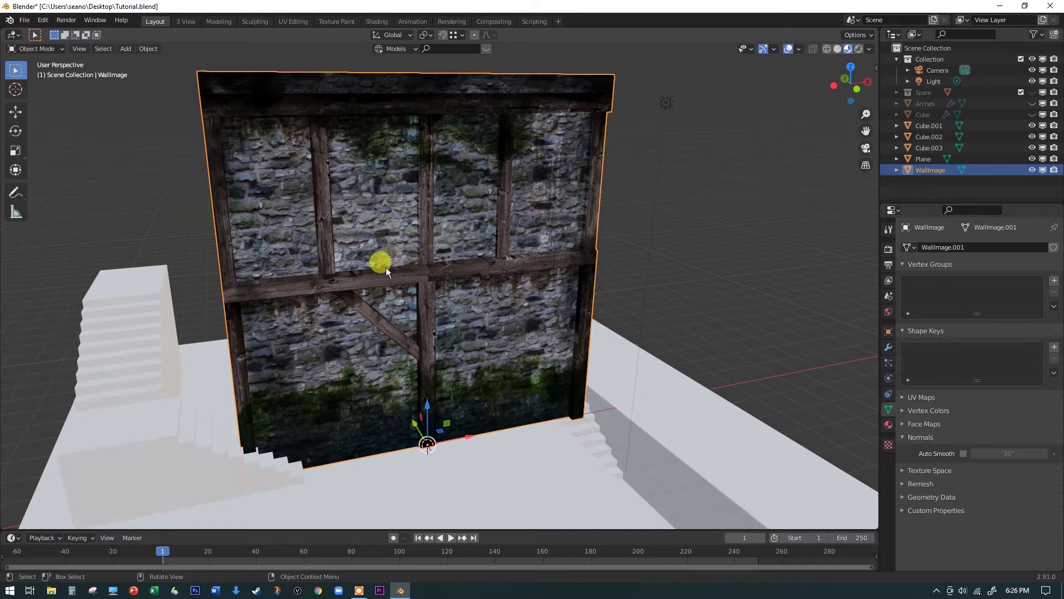
pyautogui.scroll(5, 272, 276)
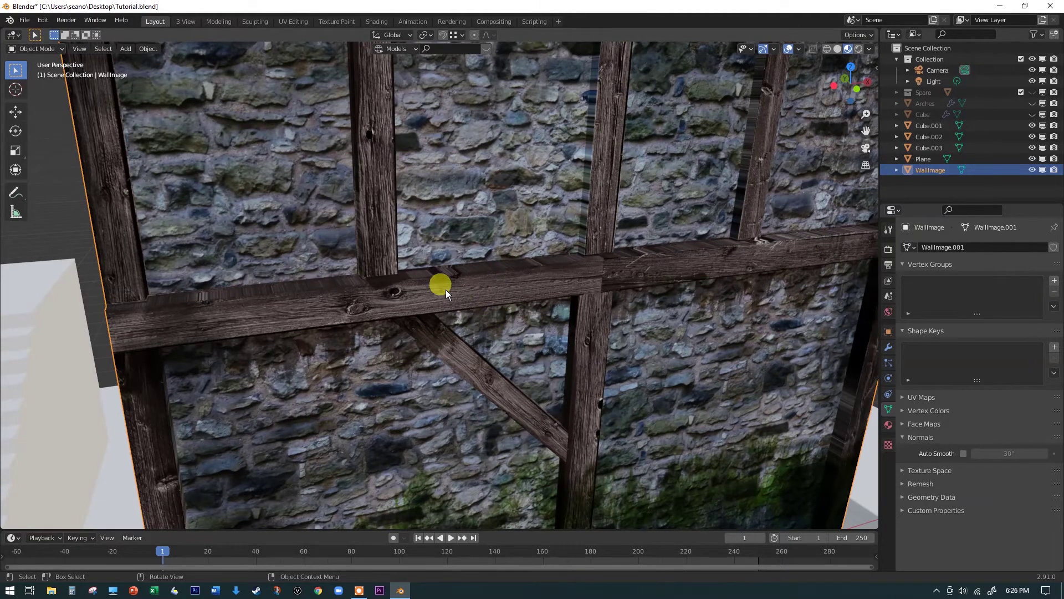
pyautogui.scroll(-8, 443, 288)
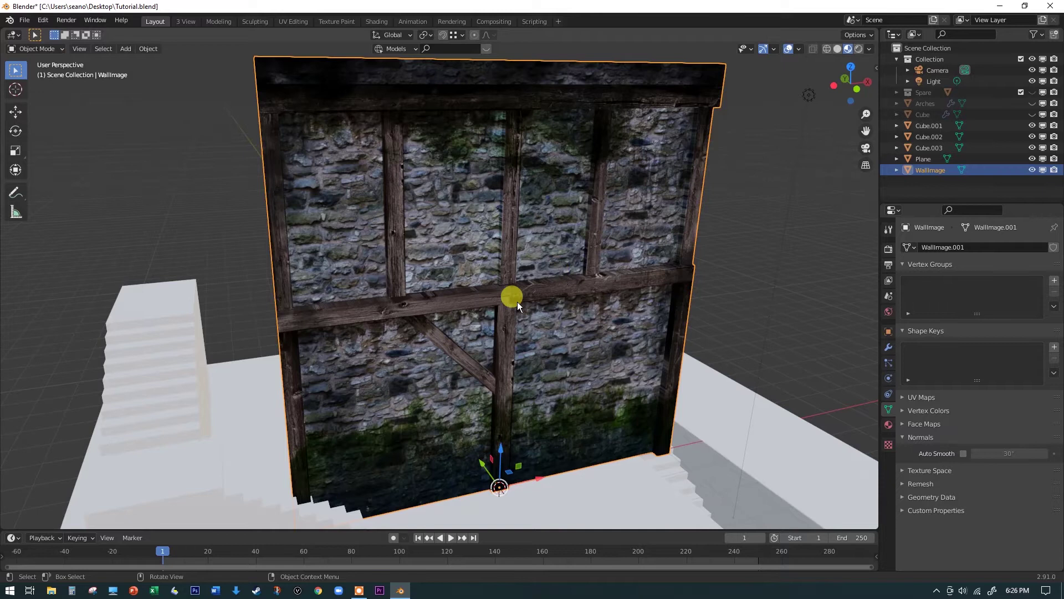
# Switch to the UV Editing workspace and fit the whole wall image in the UV editor.
pyautogui.click(296, 21)
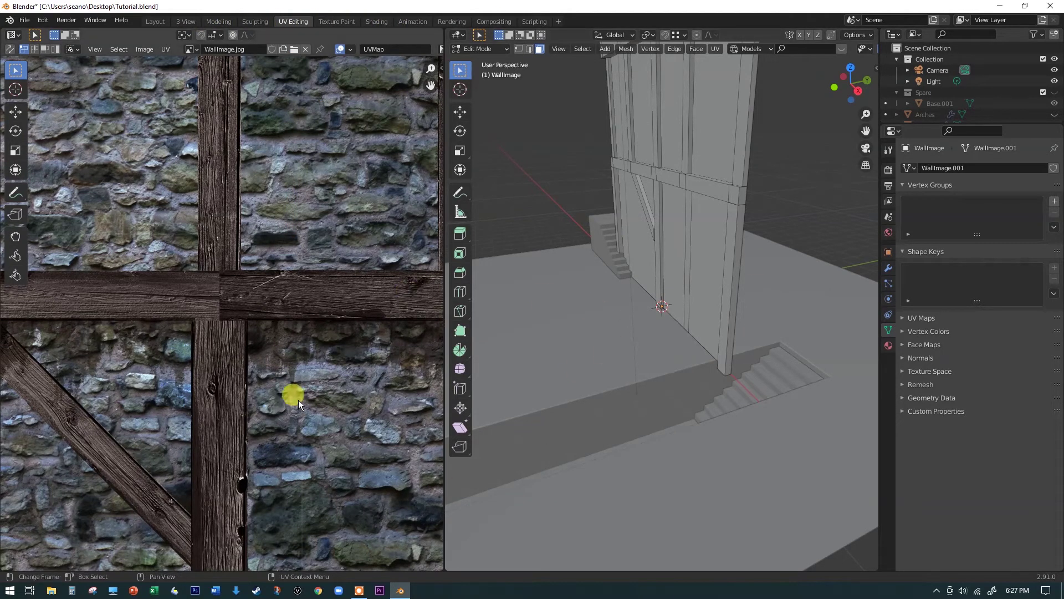
pyautogui.scroll(-5, 251, 358)
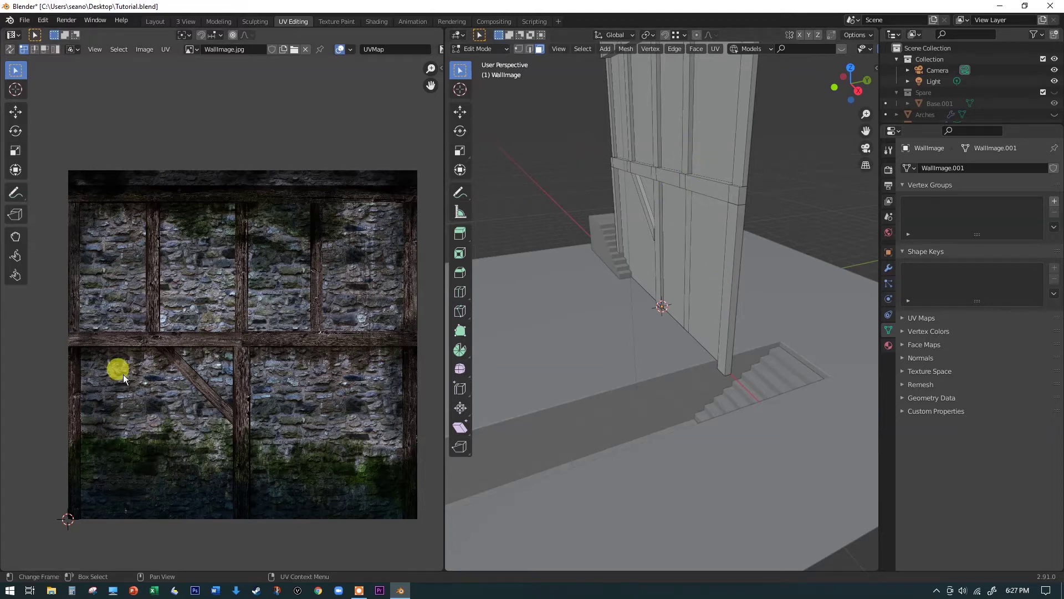
# Show ConcreteFloorsDamaged0025_M.jpg in the UV editor, and switch back to WallImage.jpg.
pyautogui.click(195, 49)
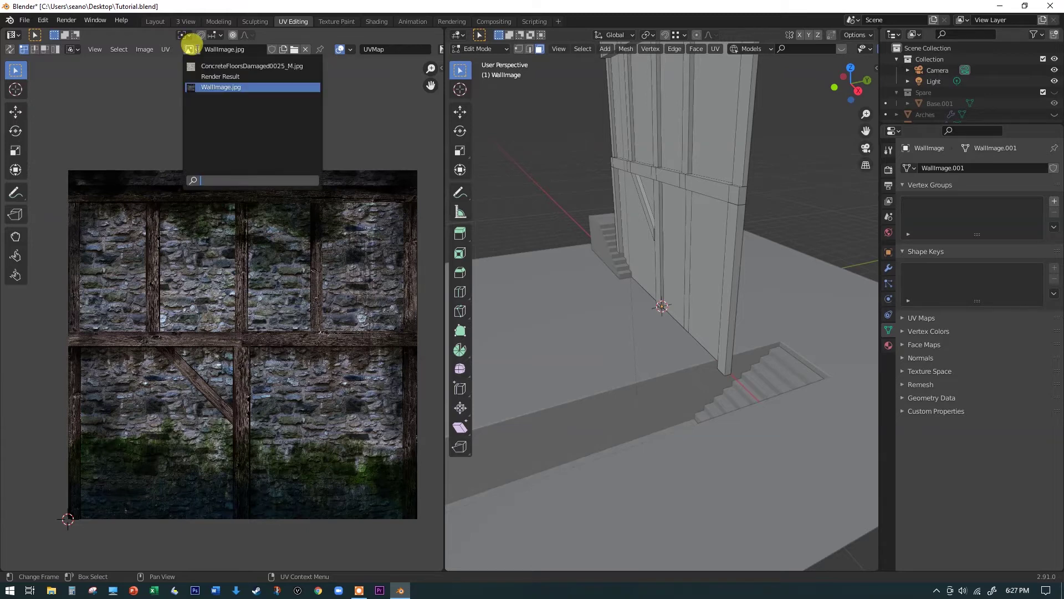
pyautogui.click(224, 65)
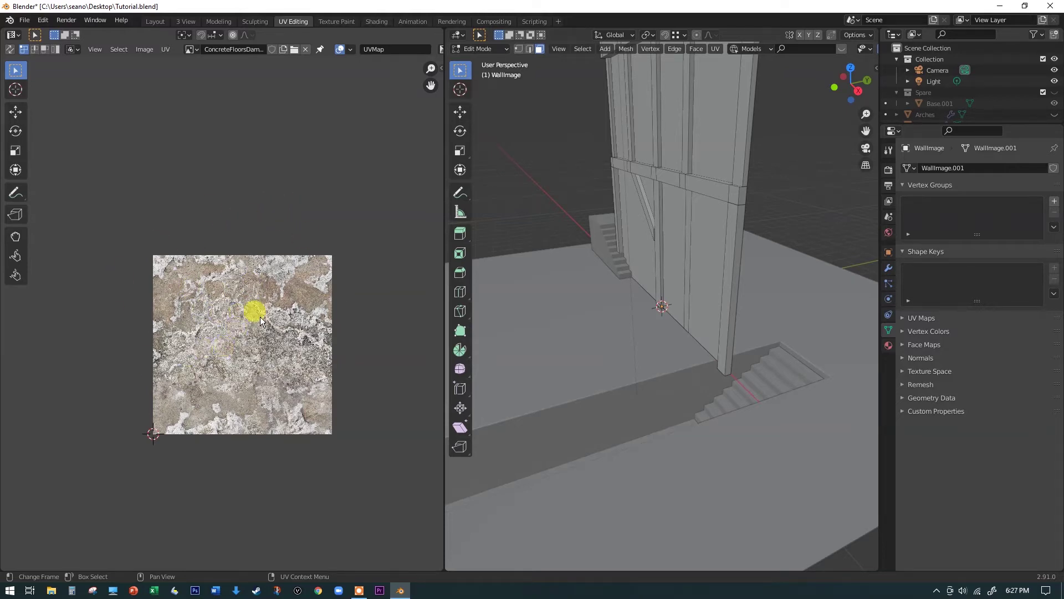
pyautogui.click(192, 49)
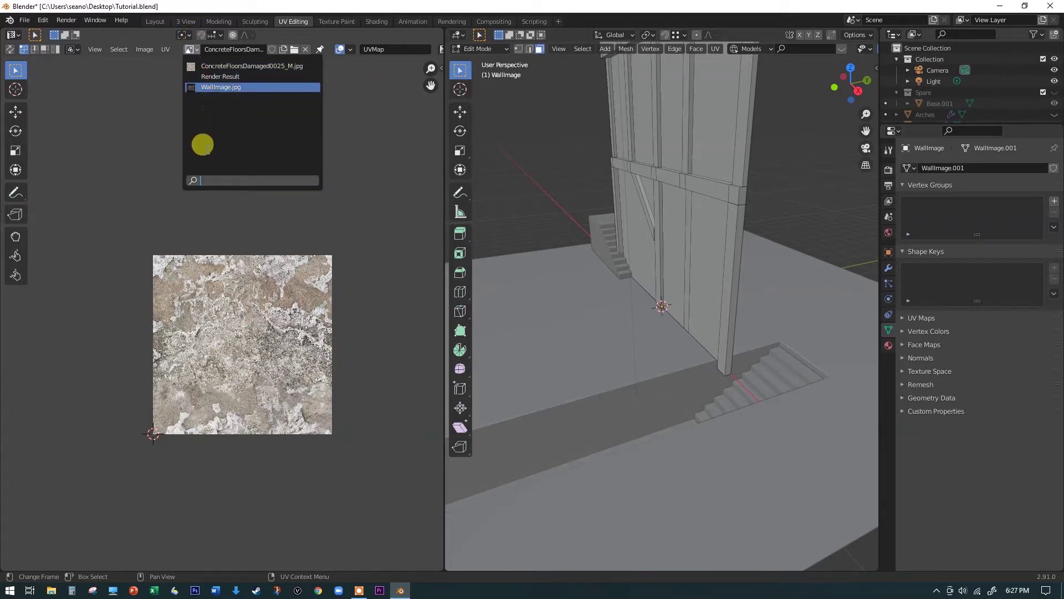
pyautogui.click(211, 87)
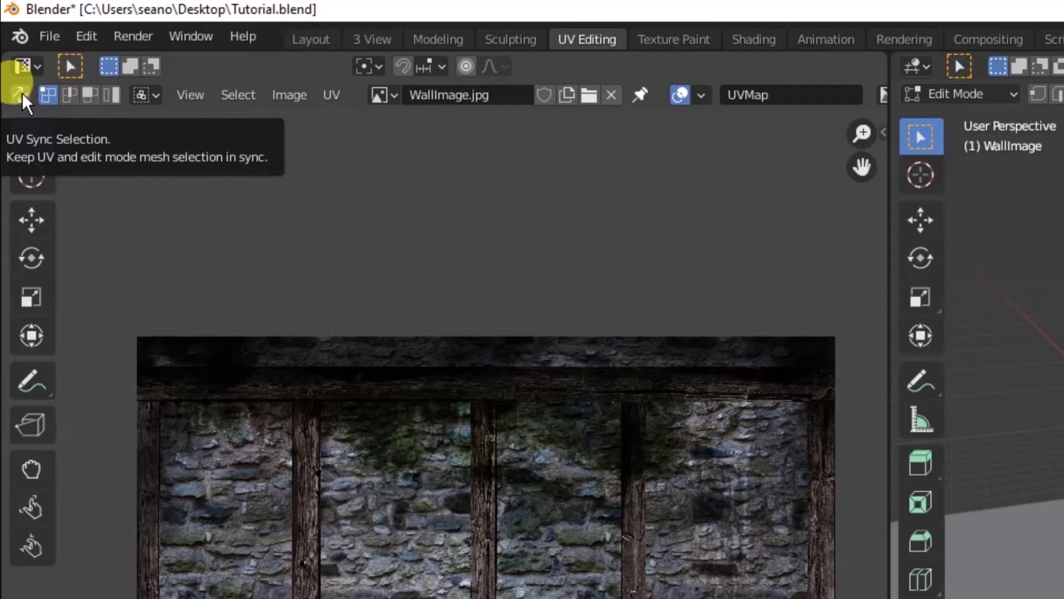
# Enable UV Sync Selection in the UV editor and set the 3D viewport shading to Material Preview.
pyautogui.click(22, 97)
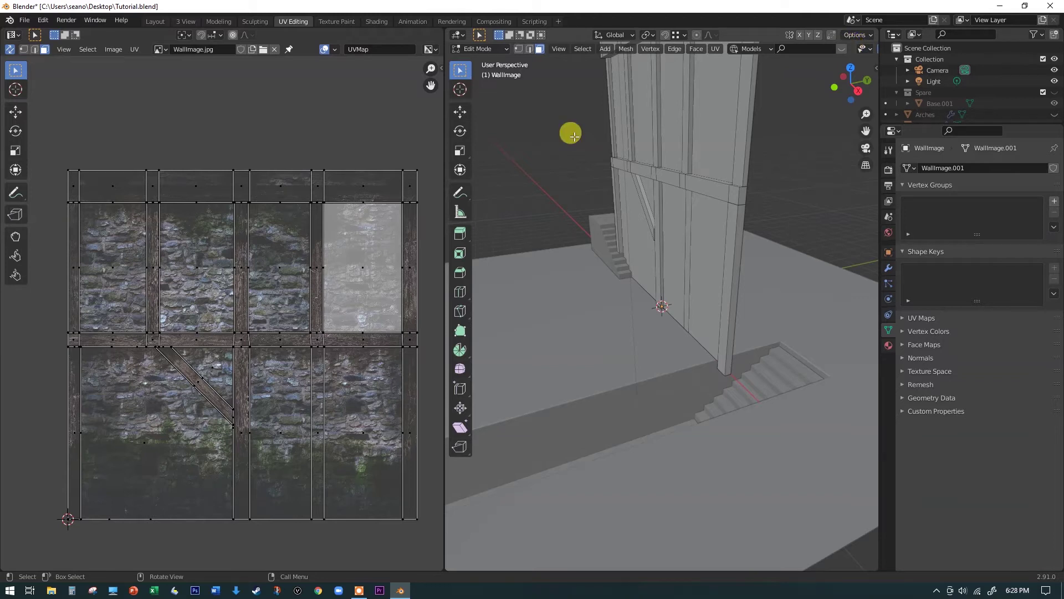
pyautogui.press('z')
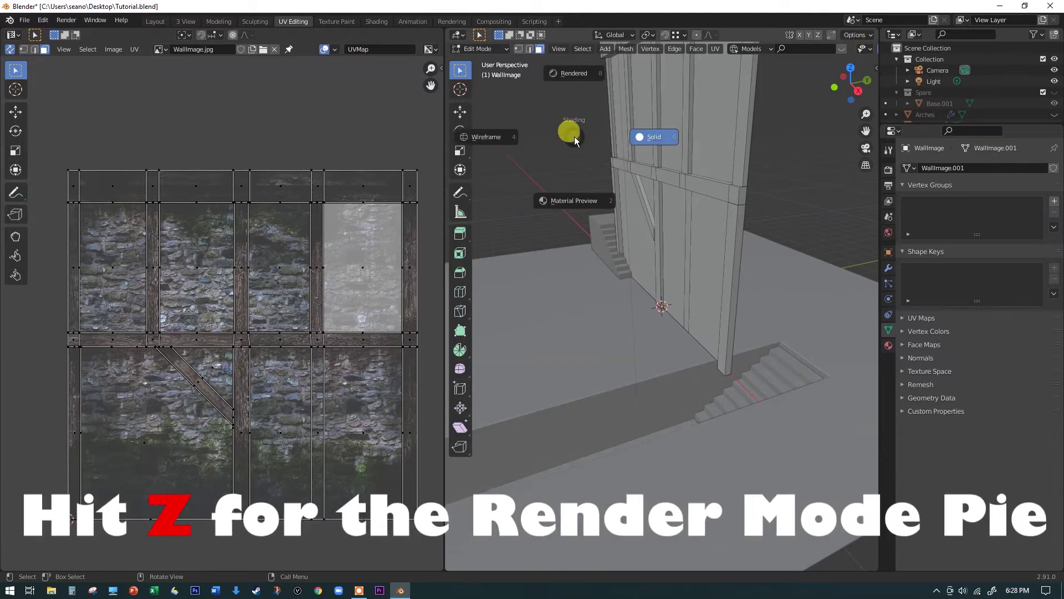
pyautogui.click(571, 198)
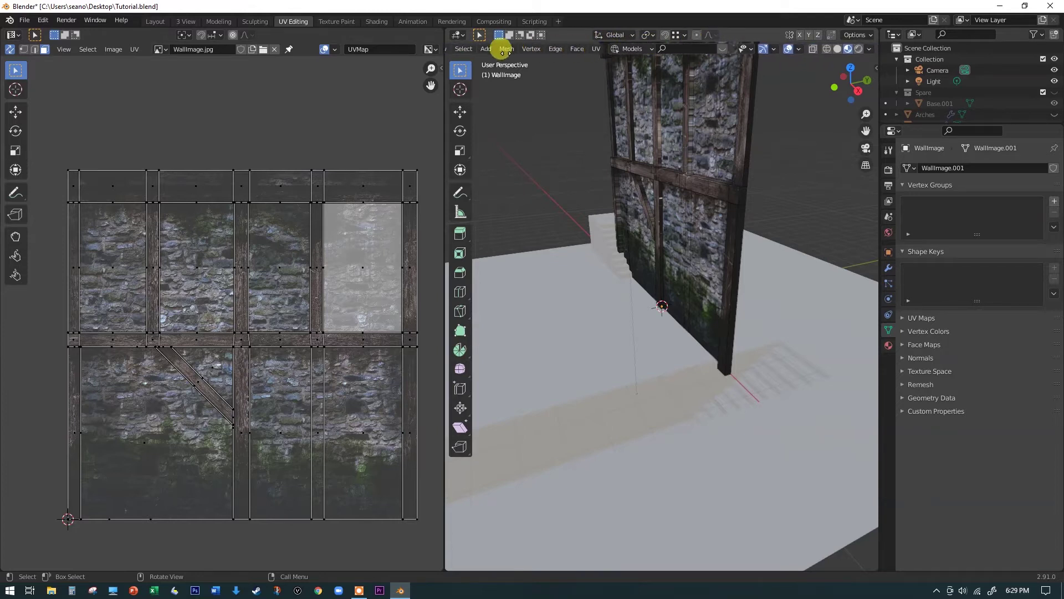
pyautogui.moveTo(719, 50)
pyautogui.mouseDown(button='middle')
pyautogui.moveTo(751, 43)
pyautogui.moveTo(451, 52)
pyautogui.mouseUp(button='middle')
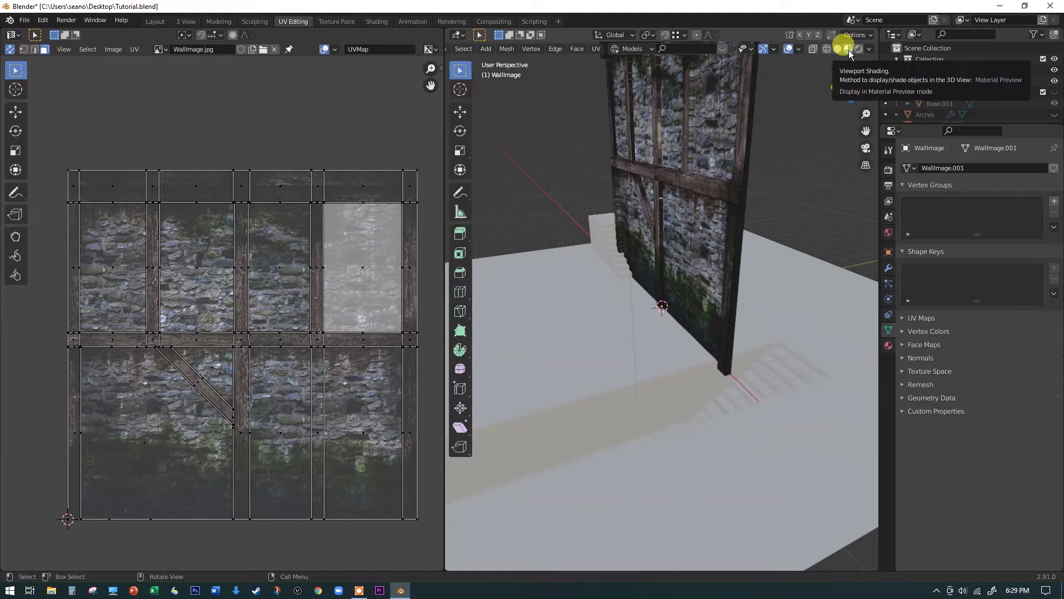
# Examine how the texture lies on the side faces of the wall's timber beams.
pyautogui.moveTo(665, 144); pyautogui.dragTo(610, 176, button='middle')
pyautogui.scroll(5, 681, 116)
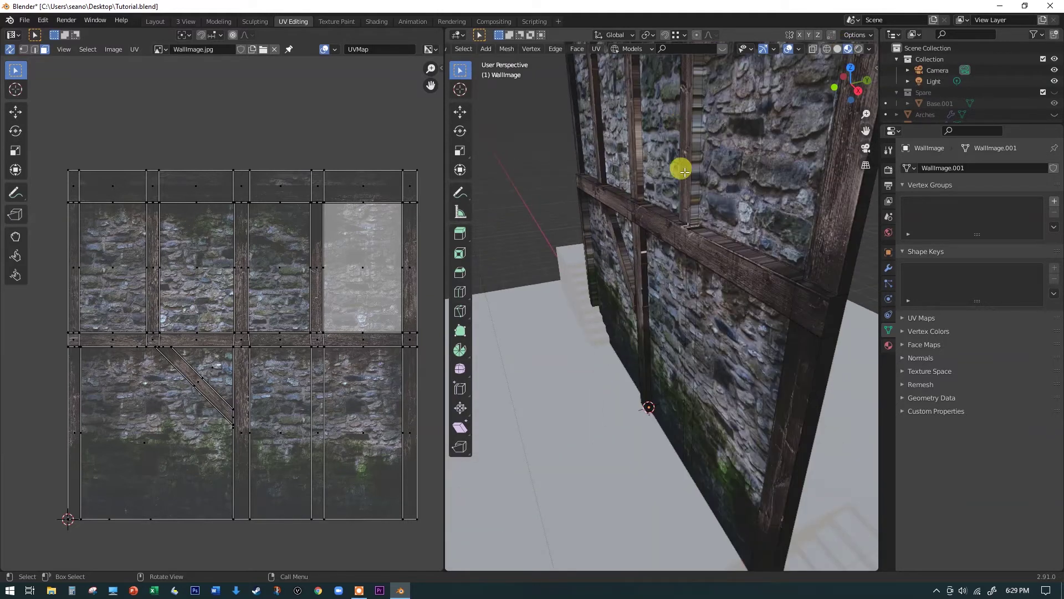
pyautogui.scroll(2, 637, 172)
pyautogui.scroll(-1, 684, 216)
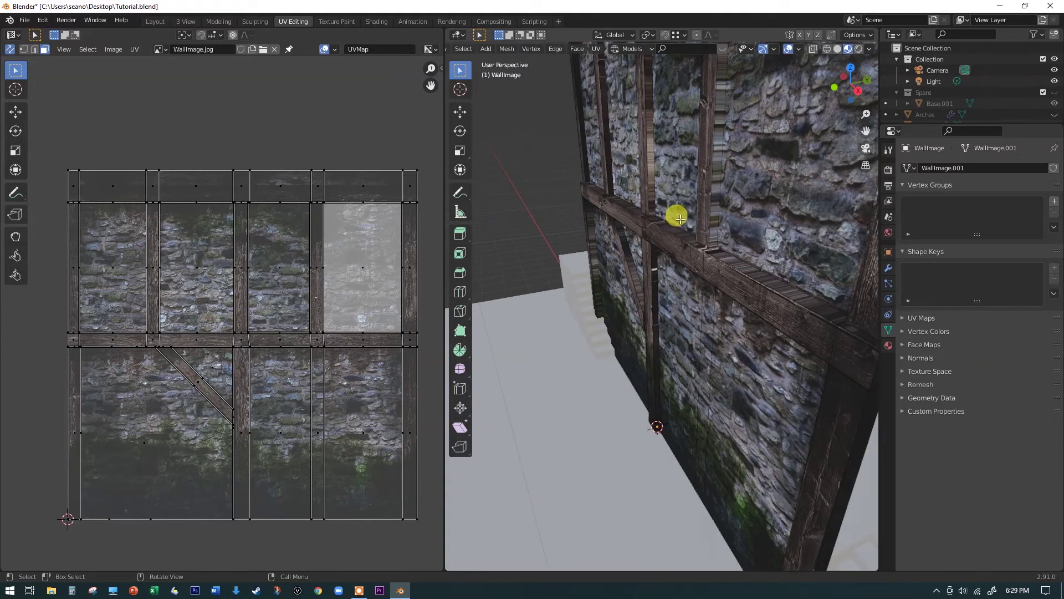
pyautogui.scroll(3, 598, 239)
pyautogui.scroll(-6, 600, 238)
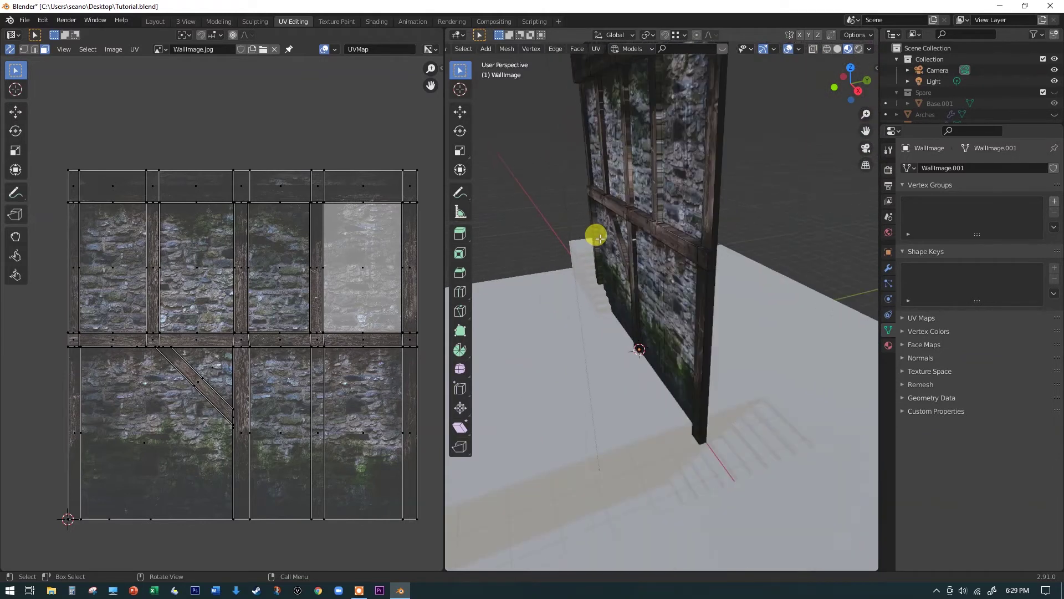
pyautogui.scroll(-4, 598, 237)
pyautogui.moveTo(577, 135); pyautogui.dragTo(615, 153, button='middle')
# Enable the Move object gizmo in Object Mode and shift the wall slightly.
pyautogui.press('Tab')
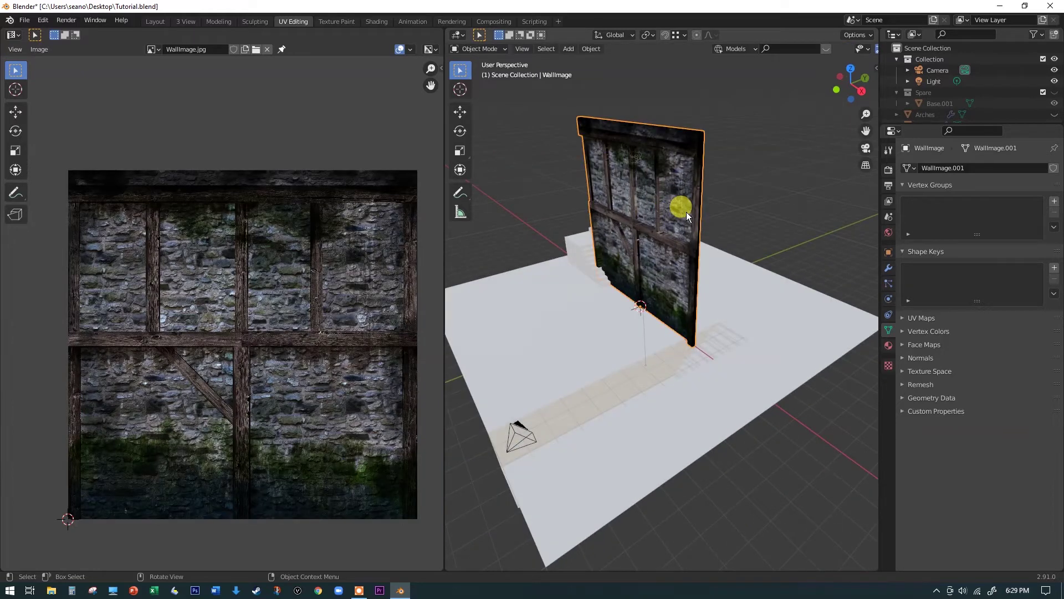
pyautogui.click(792, 48)
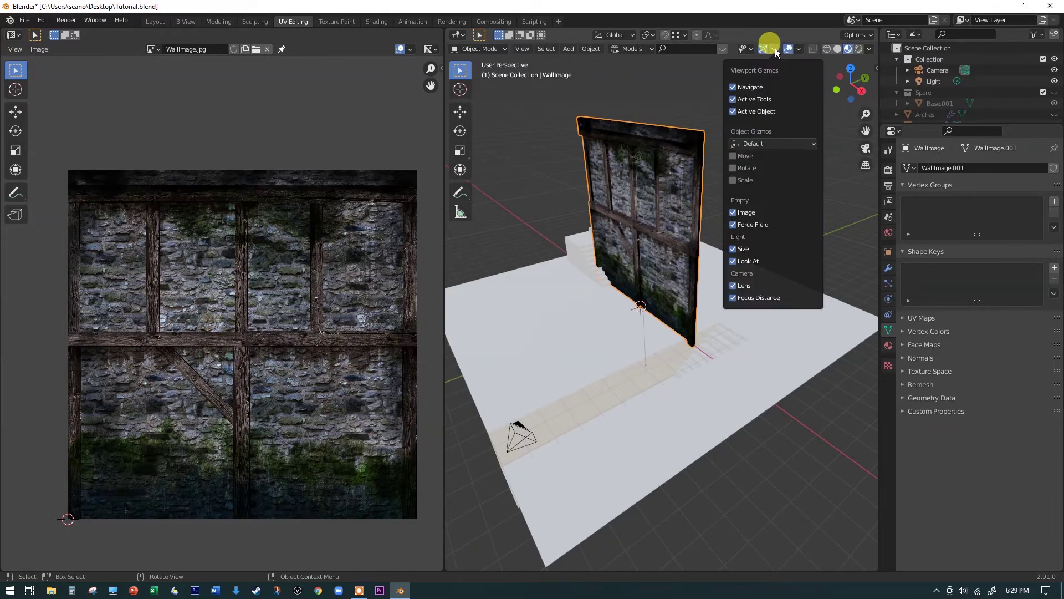
pyautogui.click(752, 155)
pyautogui.moveTo(671, 296)
pyautogui.mouseDown()
pyautogui.moveTo(707, 277)
pyautogui.moveTo(696, 299)
pyautogui.moveTo(720, 314)
pyautogui.moveTo(667, 297)
pyautogui.mouseUp()
pyautogui.scroll(3, 668, 297)
pyautogui.scroll(2, 640, 253)
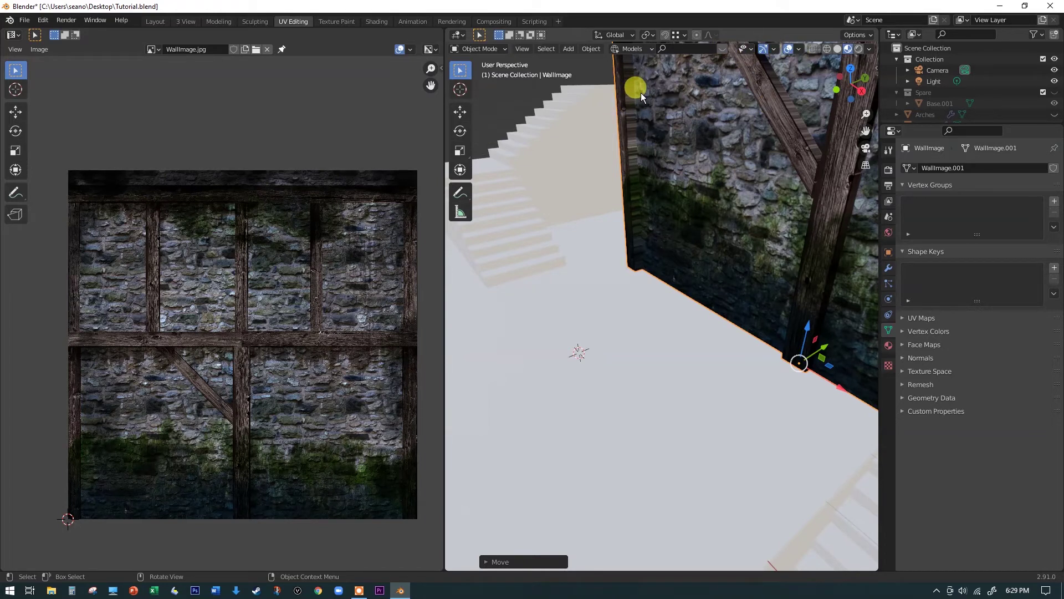
# In Edit Mode, select the narrow inner side face of the wall's lower outer post beside the raised stairs.
pyautogui.press('Tab')
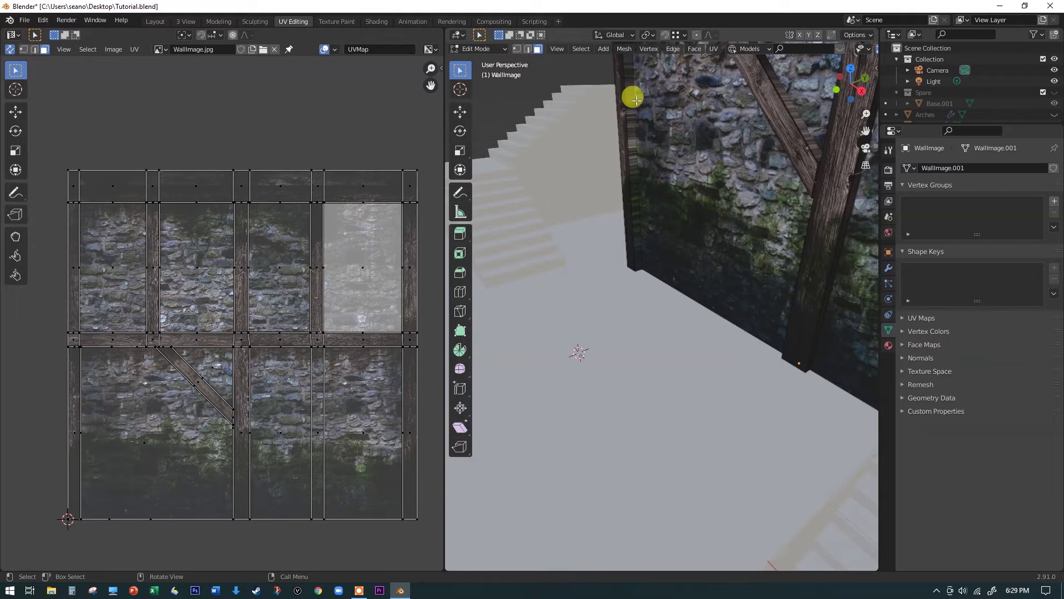
pyautogui.click(631, 106)
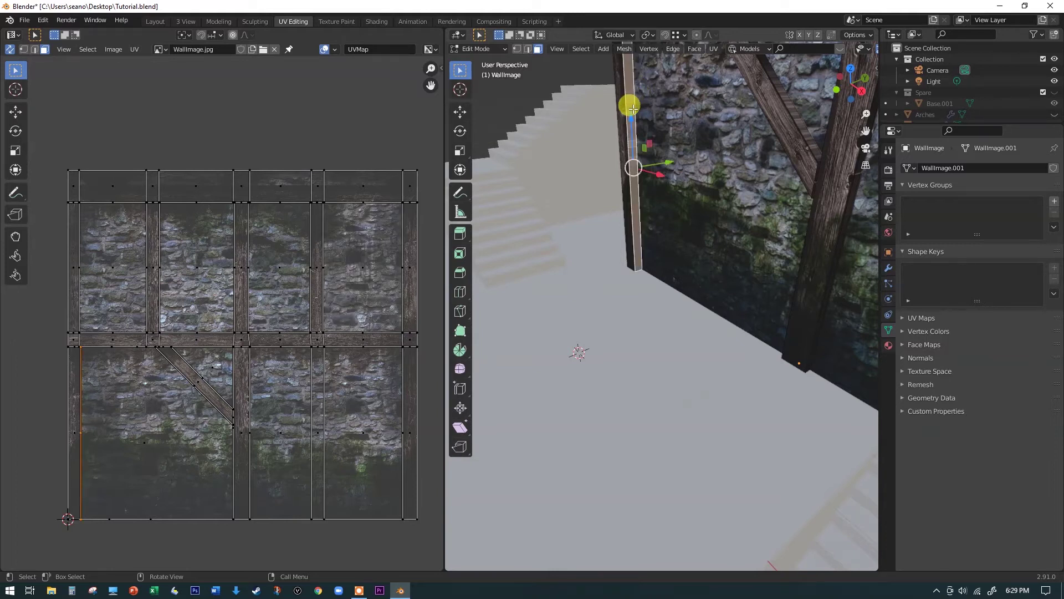
pyautogui.press('KP_Decimal')
pyautogui.scroll(3, 638, 215)
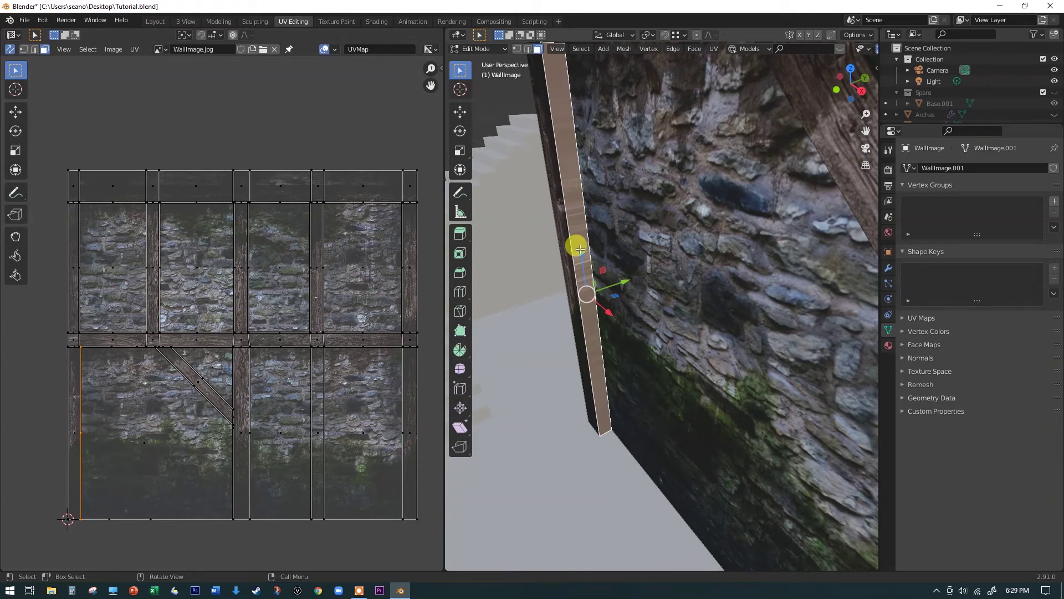
pyautogui.click(576, 242)
pyautogui.click(583, 248)
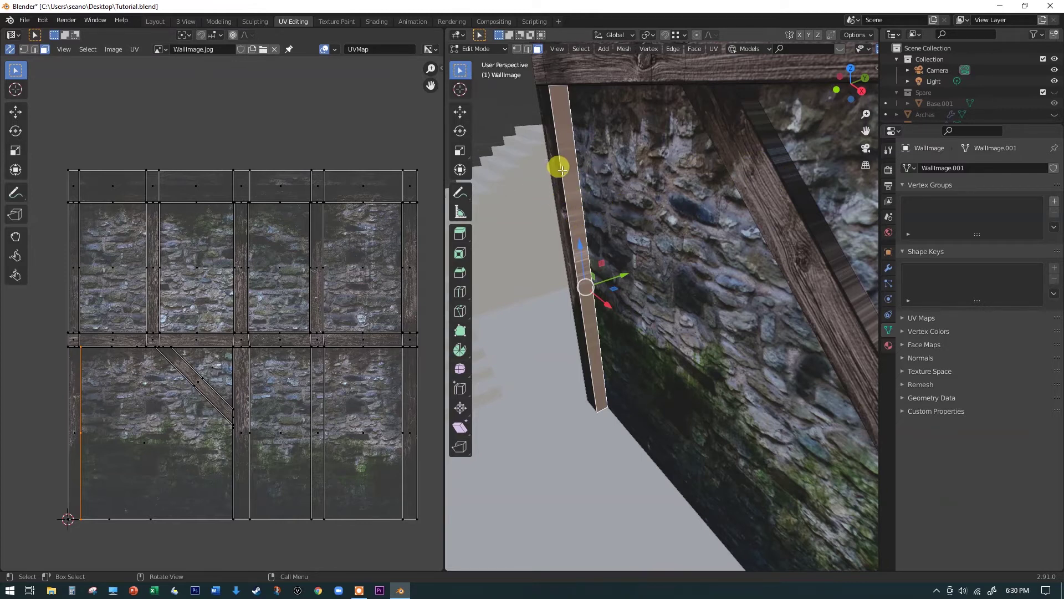
# Examine how the image texture stretches on the side faces of the timber beams across the whole wall.
pyautogui.scroll(-2, 559, 168)
pyautogui.scroll(-2, 560, 168)
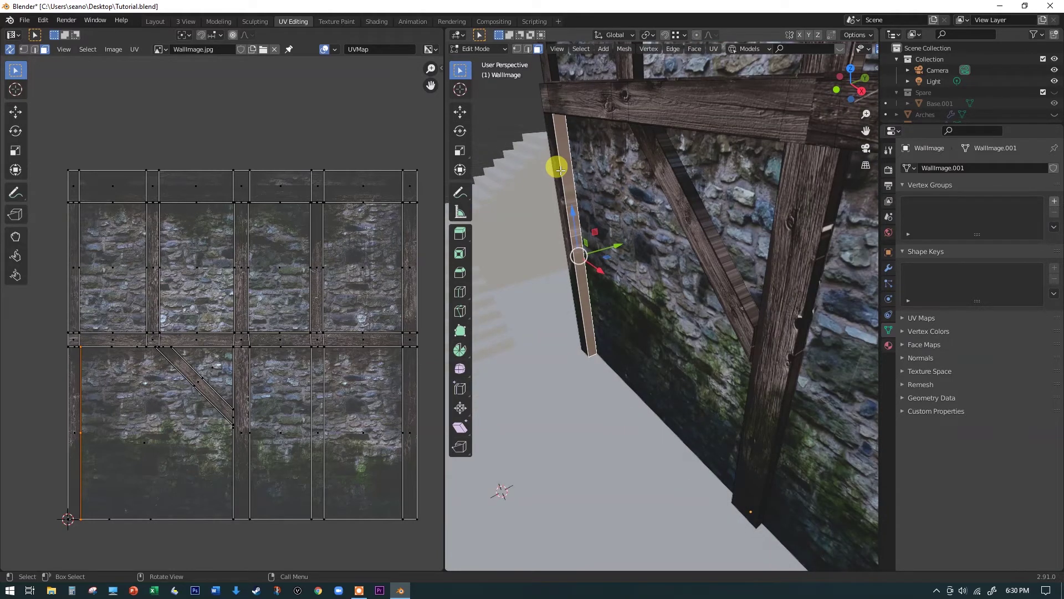
pyautogui.scroll(-2, 560, 168)
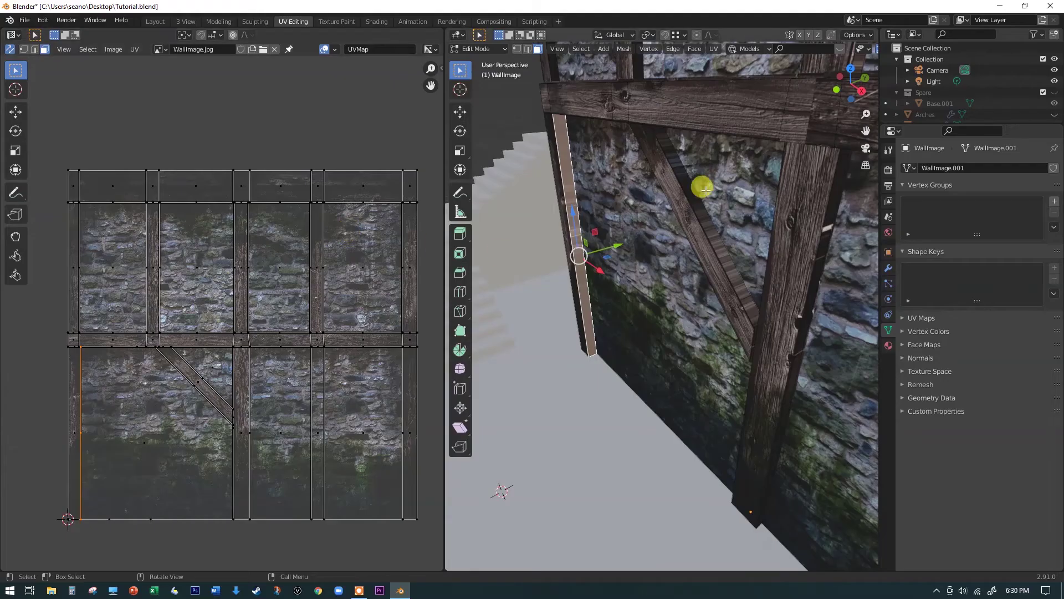
pyautogui.scroll(-2, 569, 210)
pyautogui.scroll(-3, 569, 210)
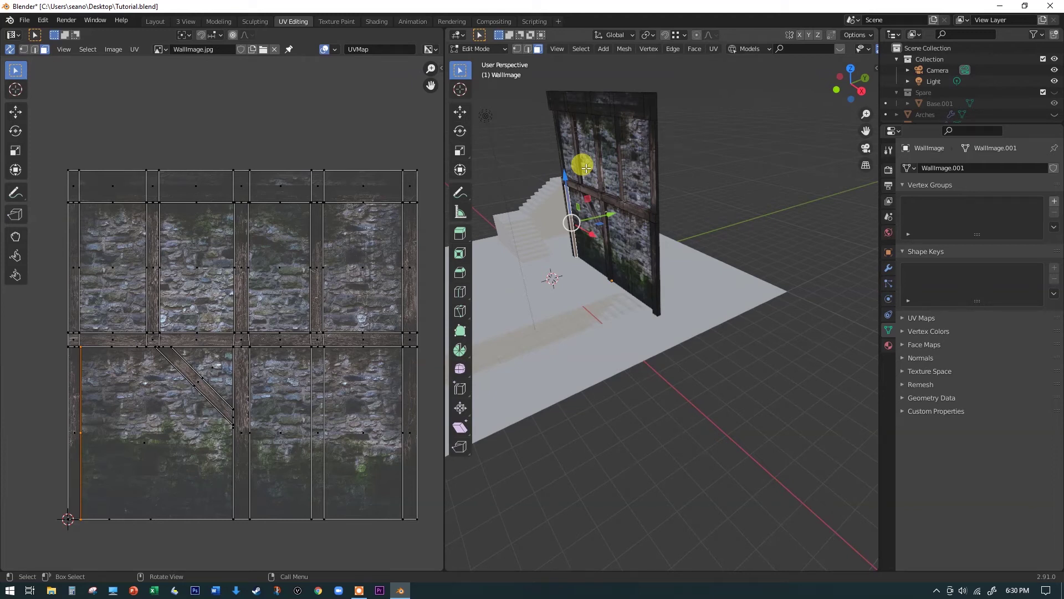
pyautogui.scroll(2, 603, 178)
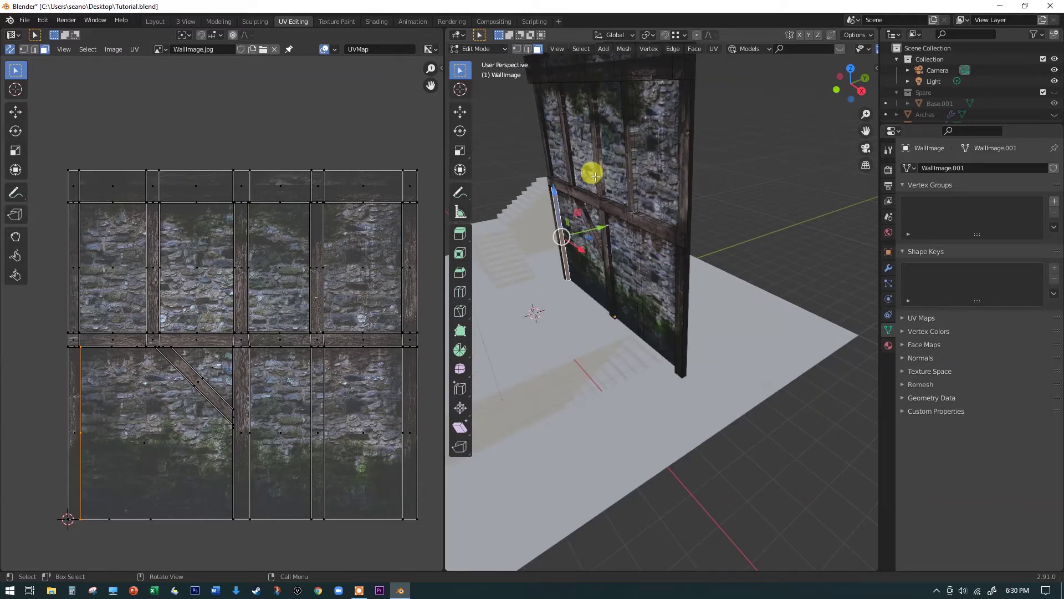
pyautogui.scroll(2, 576, 167)
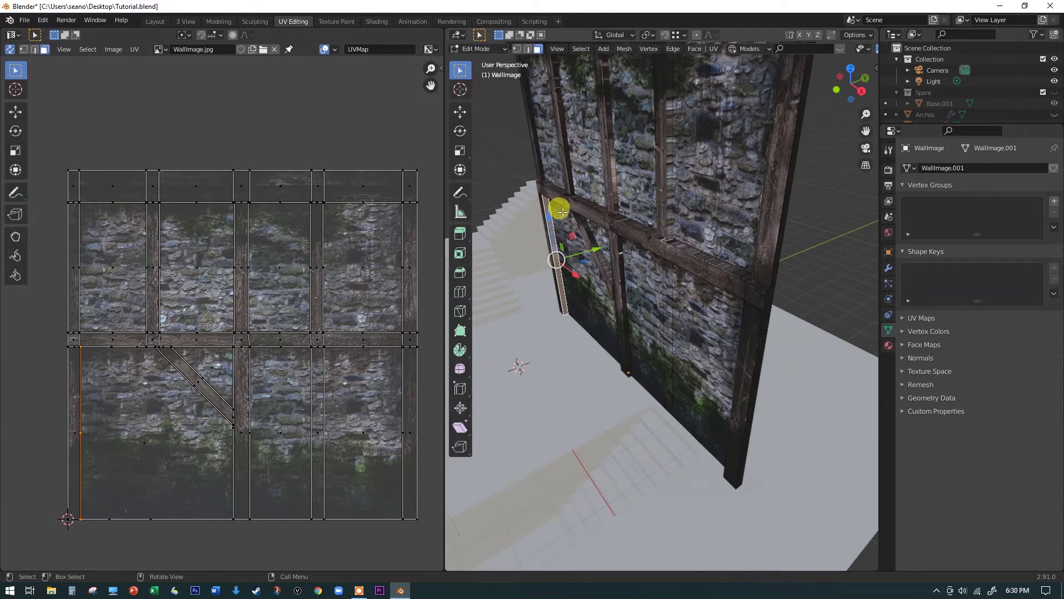
pyautogui.scroll(2, 557, 209)
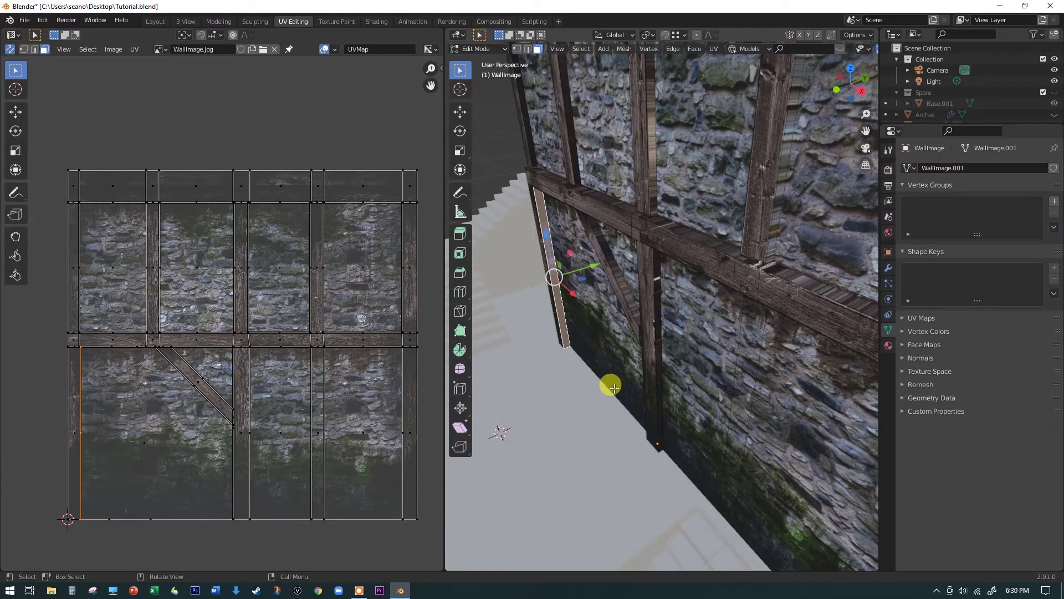
pyautogui.scroll(2, 545, 228)
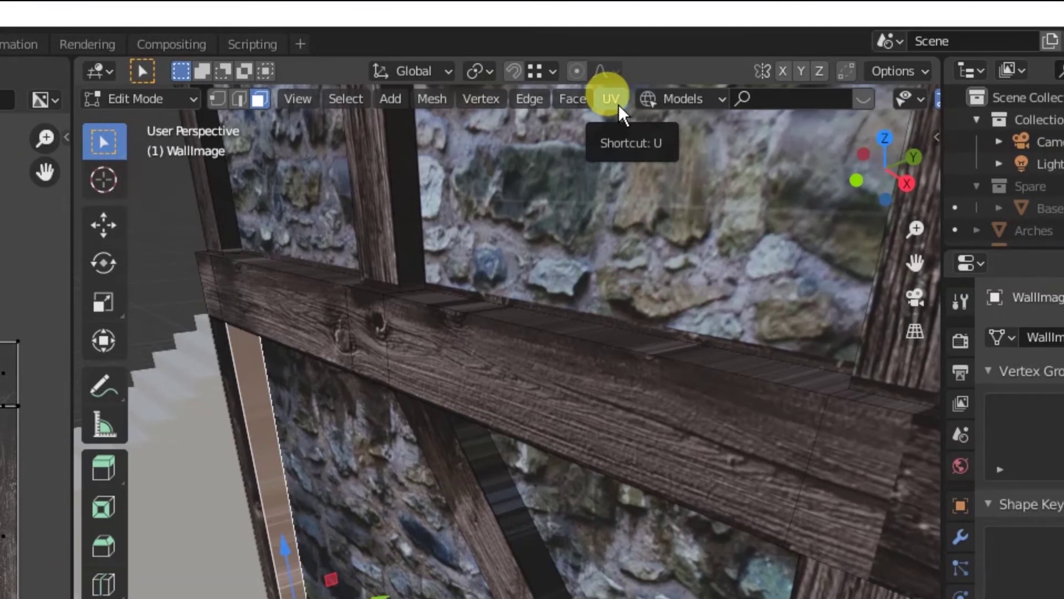
# Unwrap the selected side face of the lower outer post, and deselect it to inspect its texture.
pyautogui.click(611, 98)
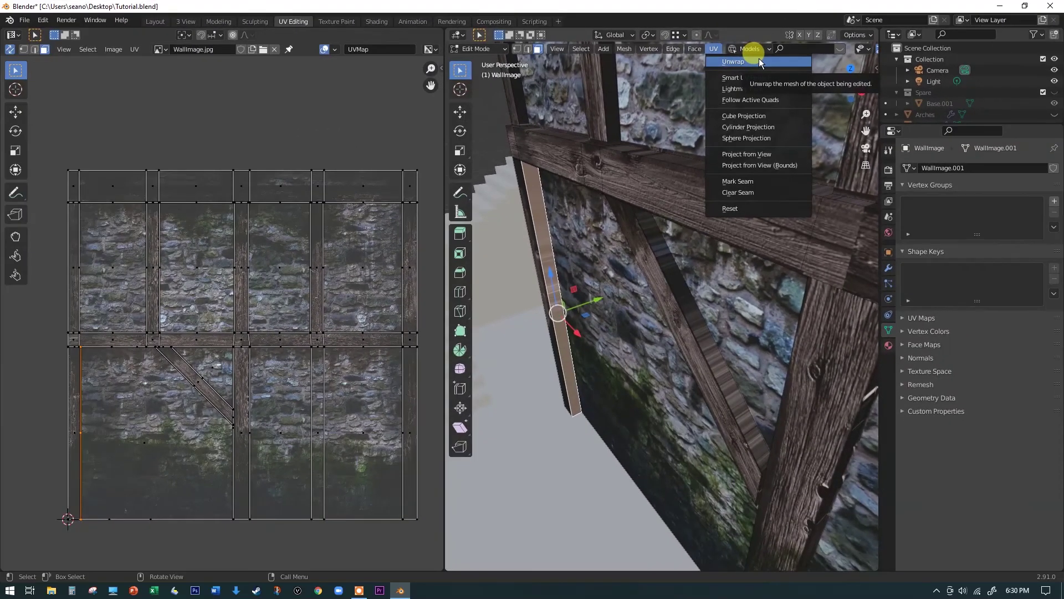
pyautogui.click(759, 61)
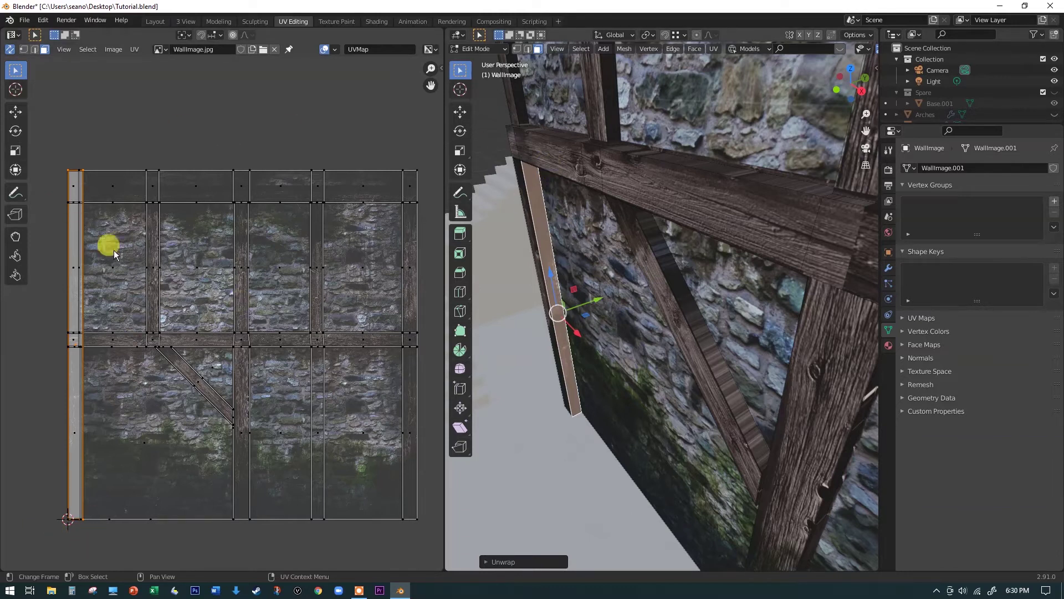
pyautogui.click(497, 238)
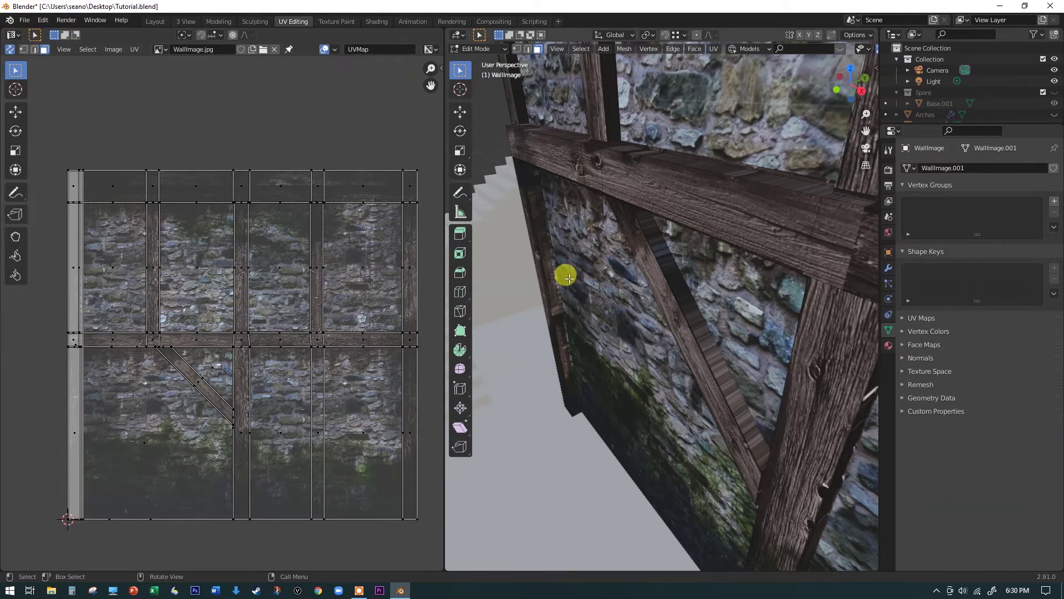
pyautogui.scroll(6, 564, 276)
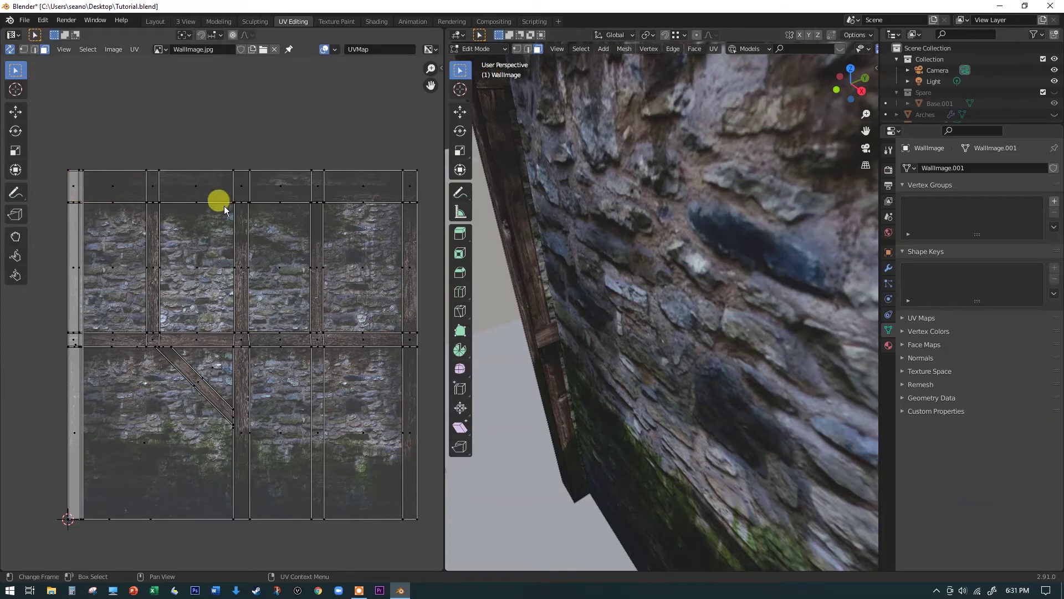
# Select the unwrapped inner side face of the lower outer post again.
pyautogui.click(526, 247)
pyautogui.scroll(-3, 527, 252)
pyautogui.scroll(-2, 529, 256)
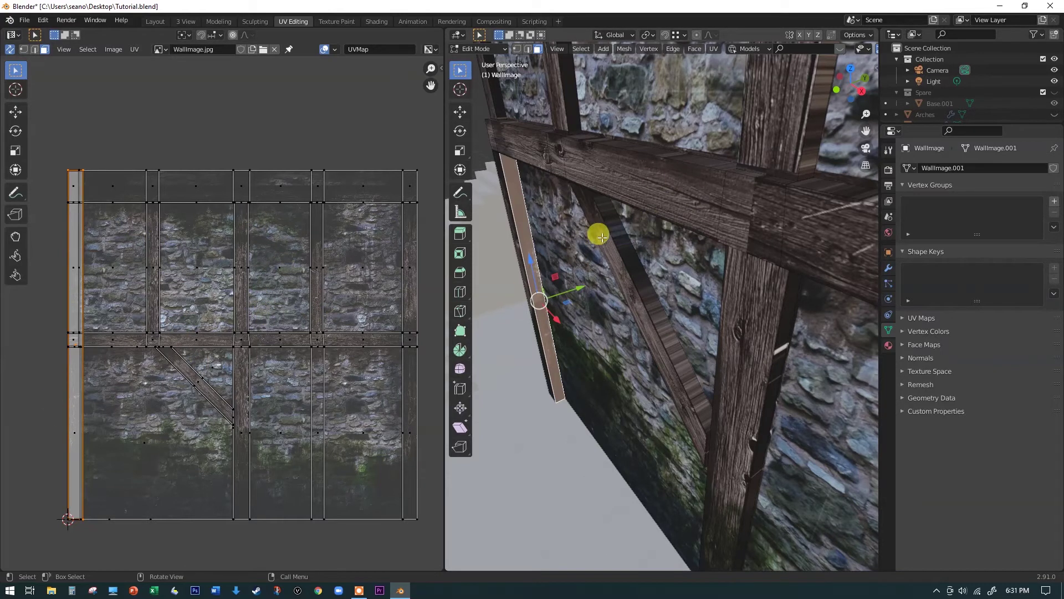
# Try scaling the selected face to about 0.505 in the 3D viewport.
pyautogui.press('s')
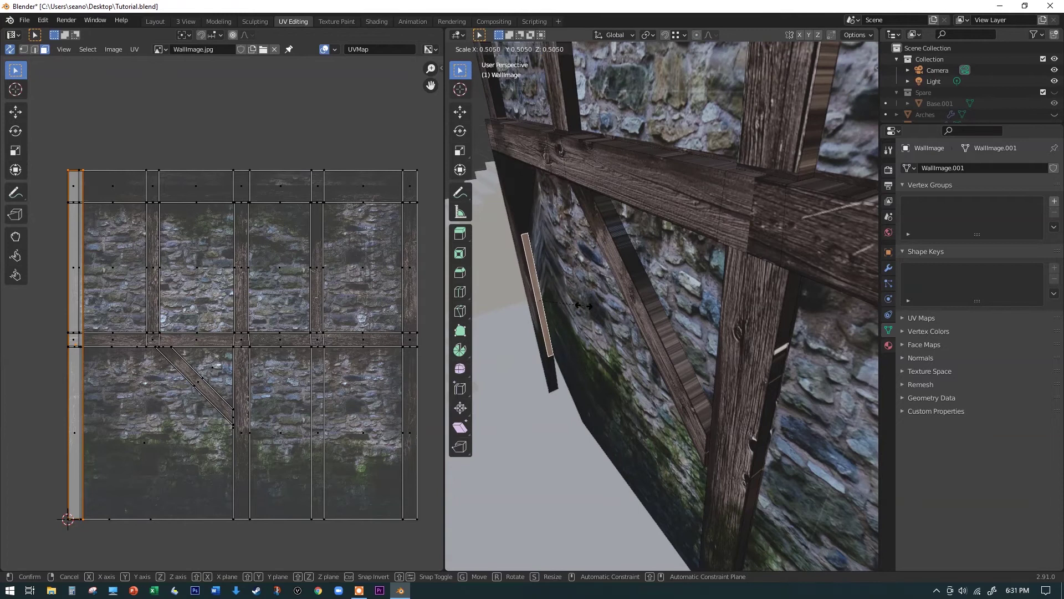
pyautogui.click(583, 305)
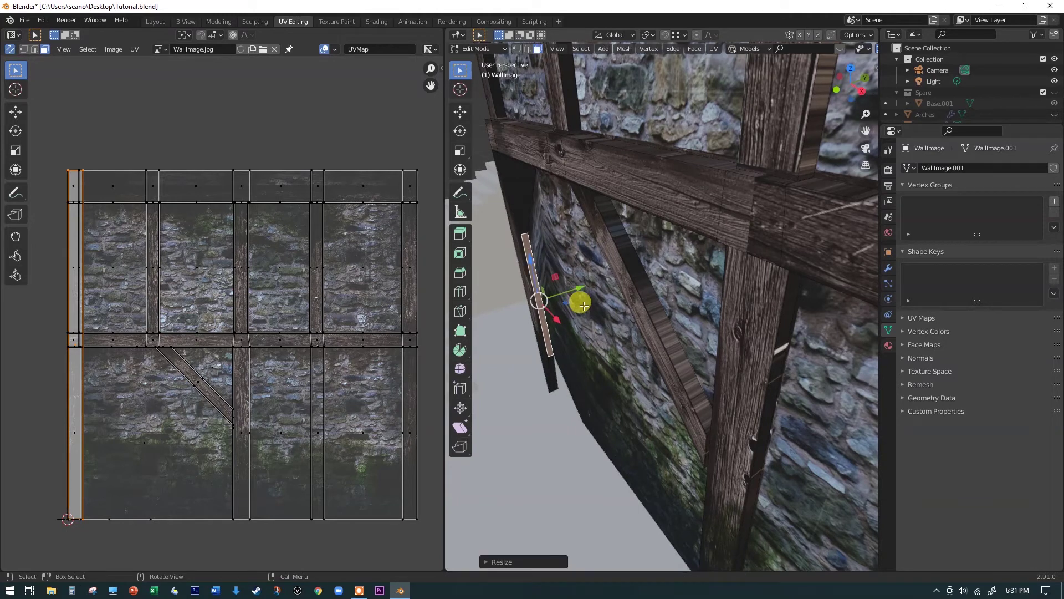
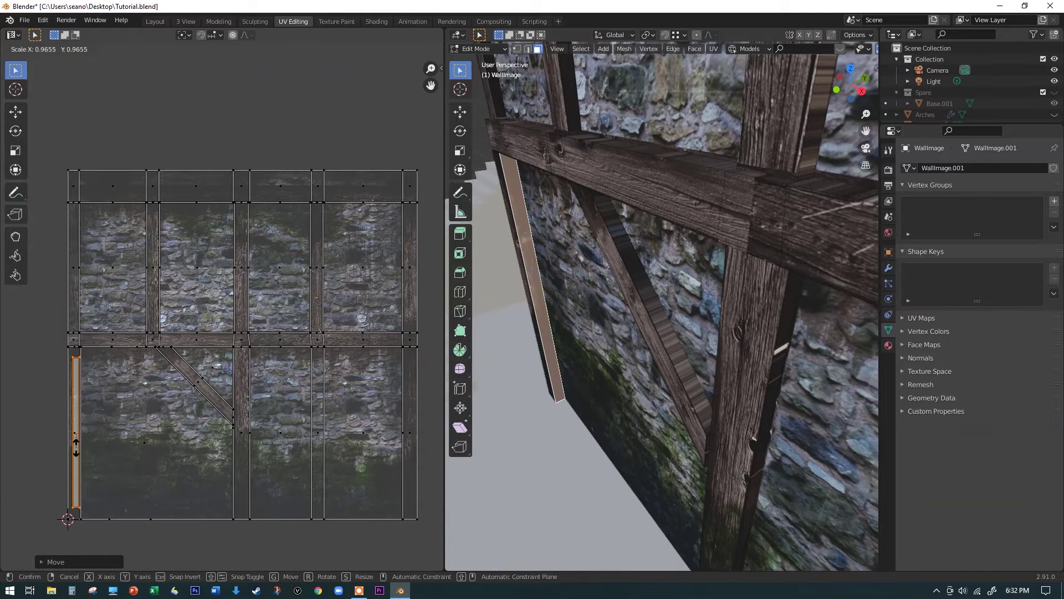
# Scale the face's UV island to fit the lower outer post's timber in the image, and inspect the texture on the post.
pyautogui.click(76, 449)
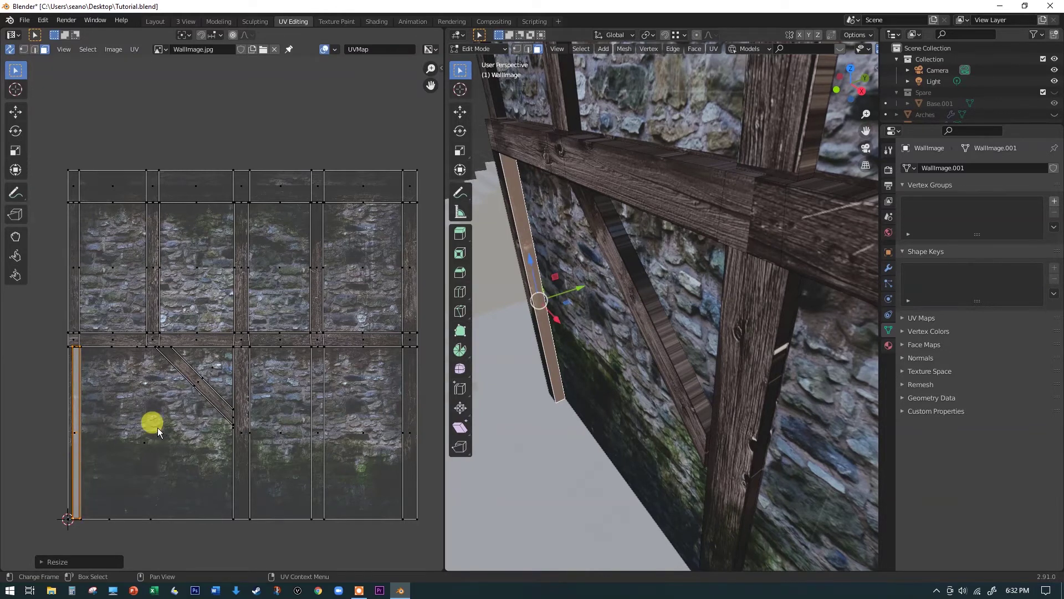
pyautogui.click(509, 310)
pyautogui.scroll(4, 517, 246)
pyautogui.moveTo(518, 247); pyautogui.dragTo(493, 229, button='middle')
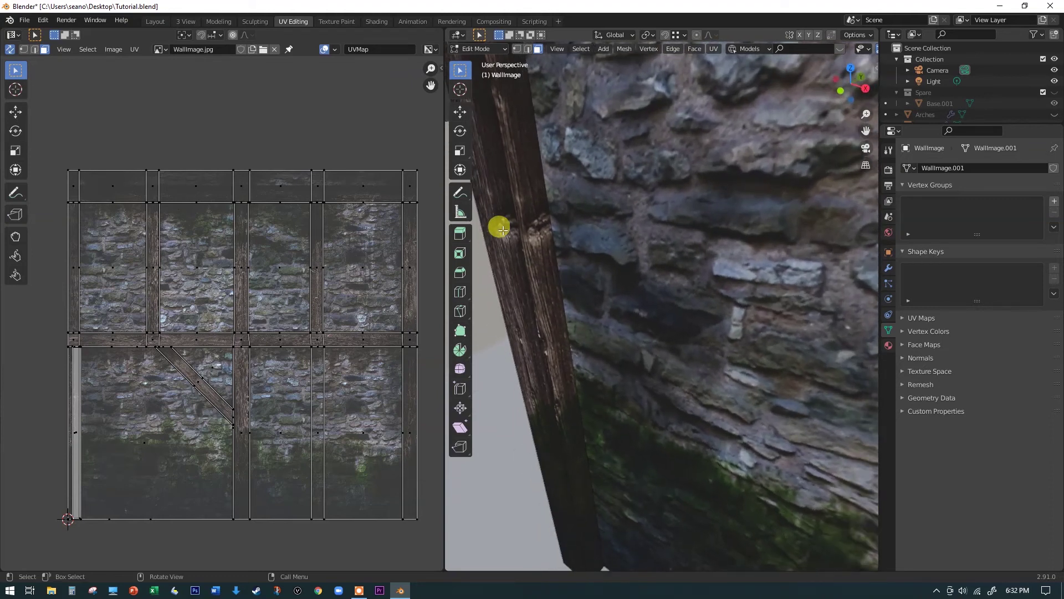
pyautogui.moveTo(563, 435); pyautogui.dragTo(610, 292, button='middle')
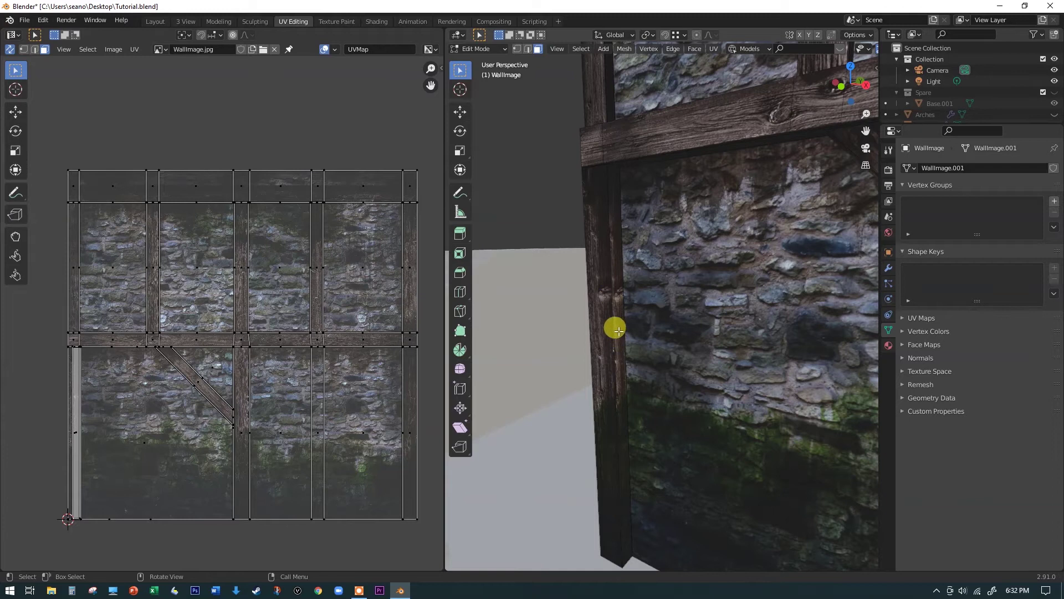
# Move the post side face's UV island about 0.48 horizontally onto the lower centre post's timber, and deselect the face to check the texture.
pyautogui.click(618, 331)
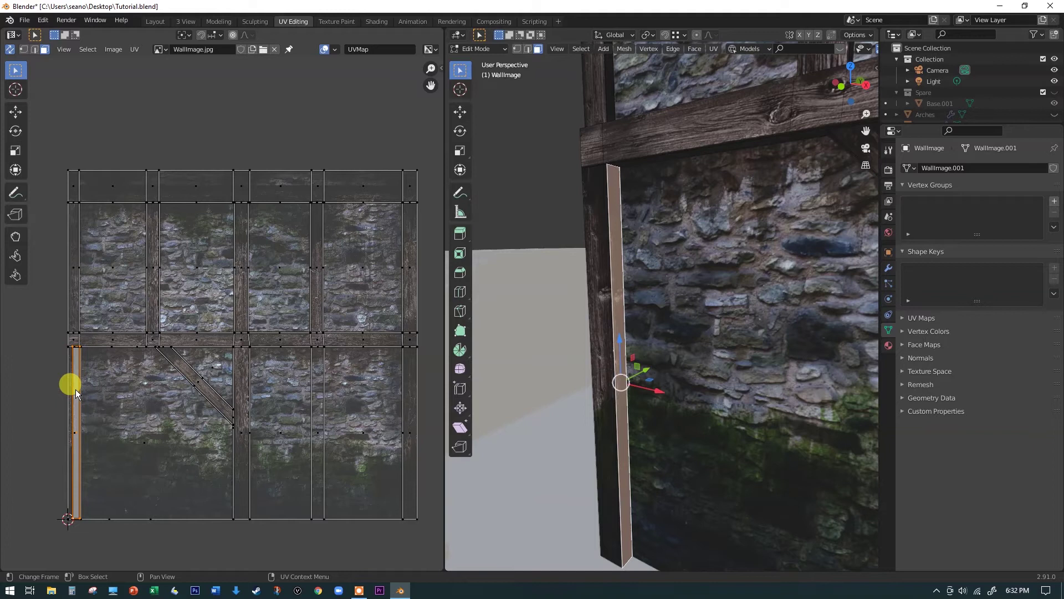
pyautogui.press('g')
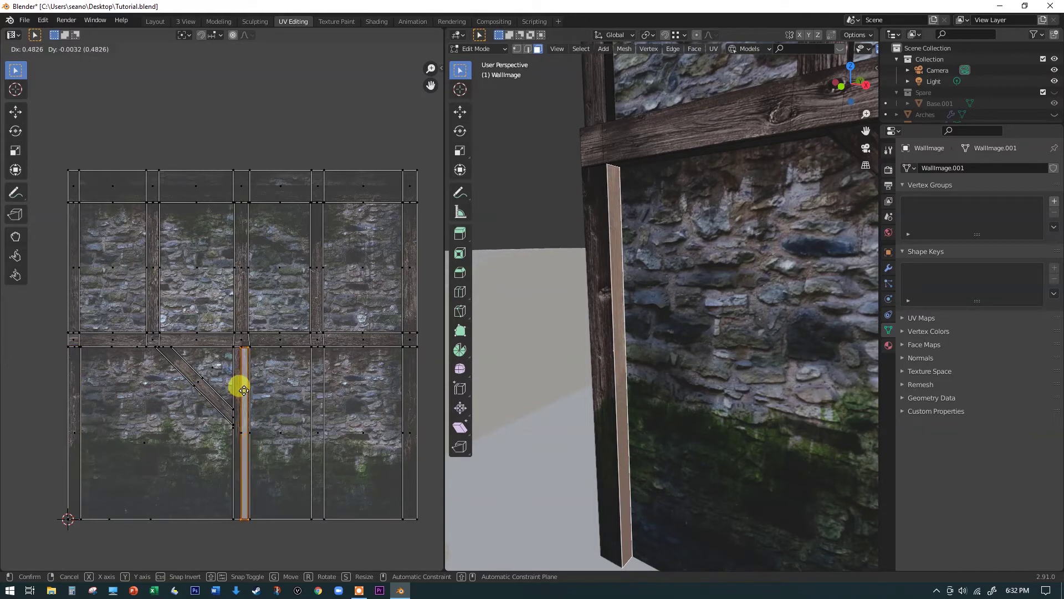
pyautogui.click(244, 390)
pyautogui.scroll(-6, 506, 396)
pyautogui.scroll(2, 560, 387)
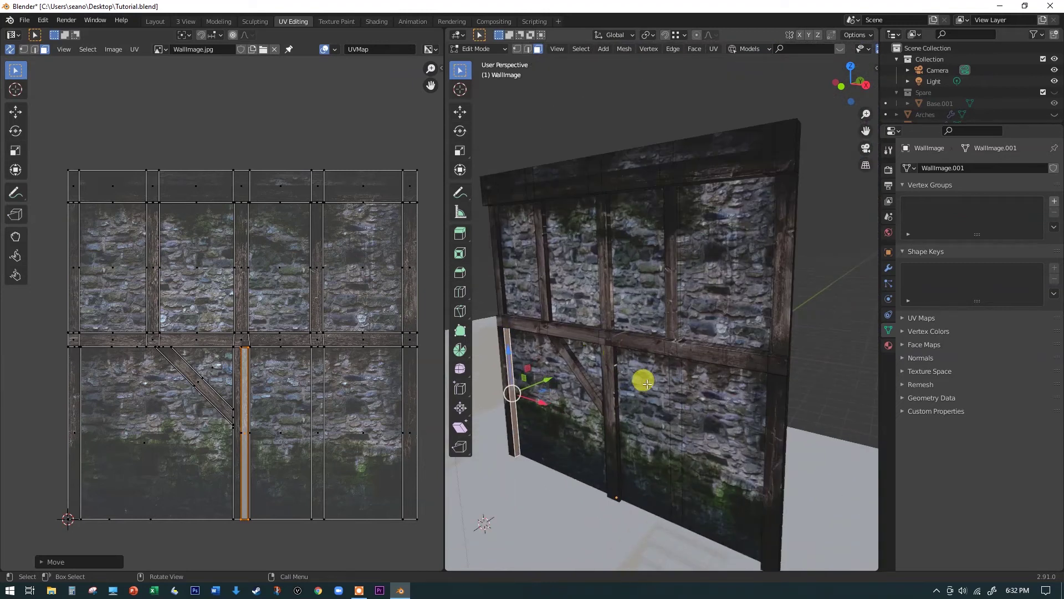
pyautogui.click(495, 382)
pyautogui.scroll(5, 495, 382)
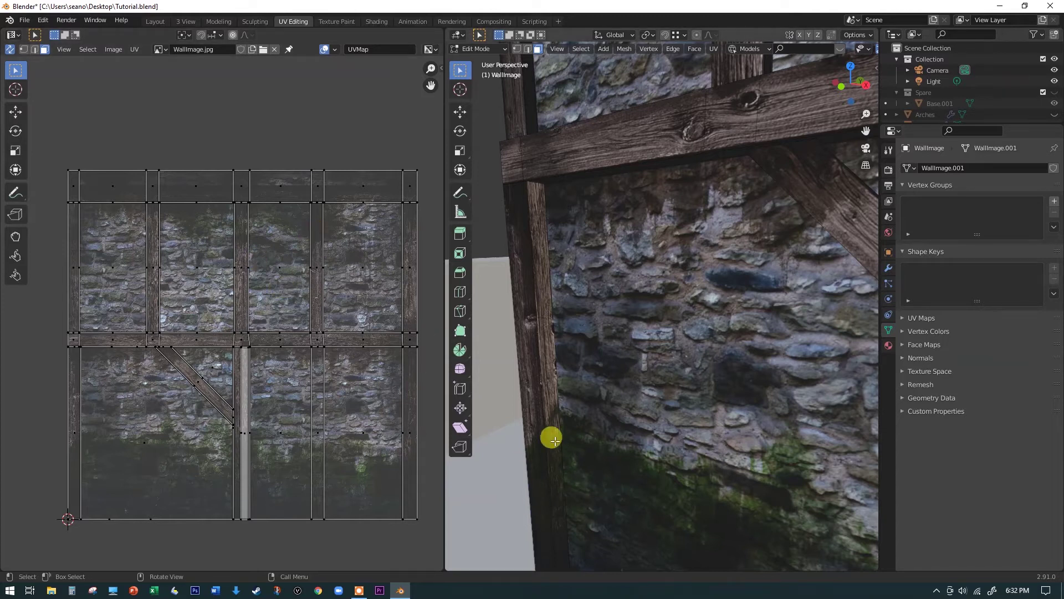
# Select the narrow side faces of the upper outer post and the three upper intermediate posts, all facing the same way.
pyautogui.scroll(-3, 560, 542)
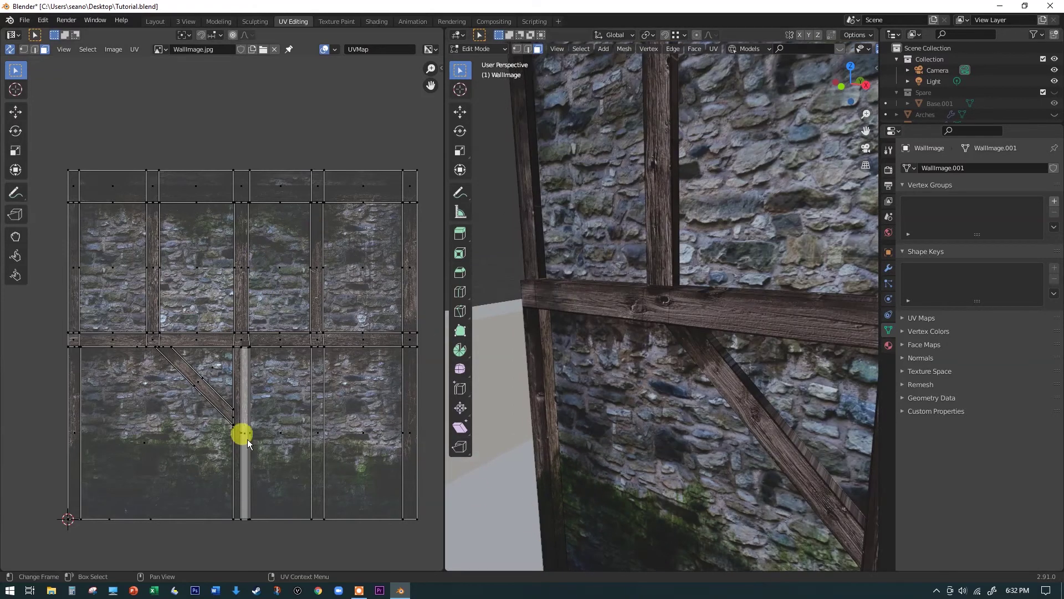
pyautogui.scroll(-3, 563, 452)
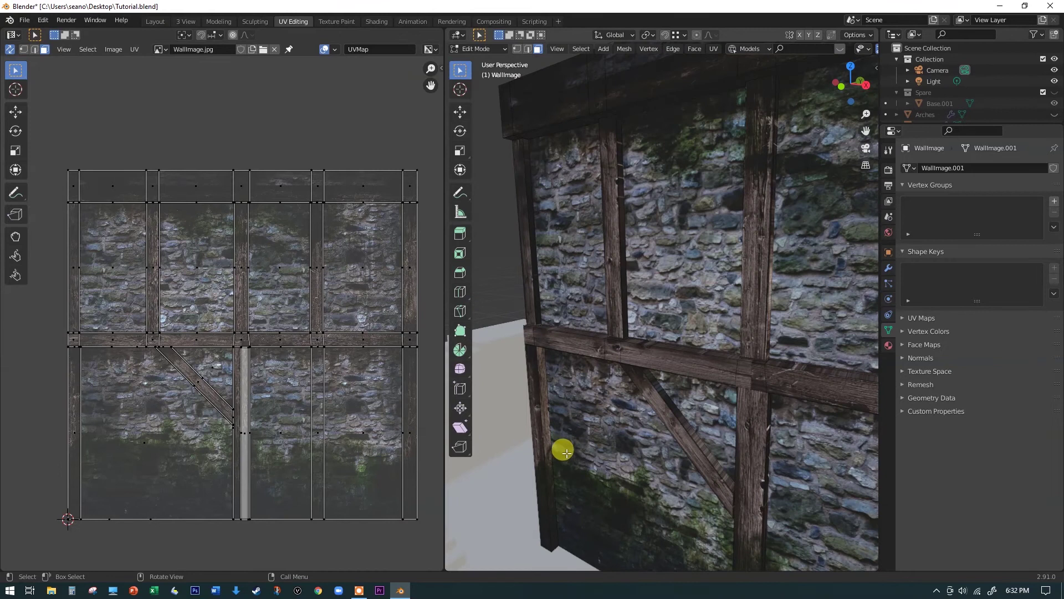
pyautogui.scroll(-2, 563, 451)
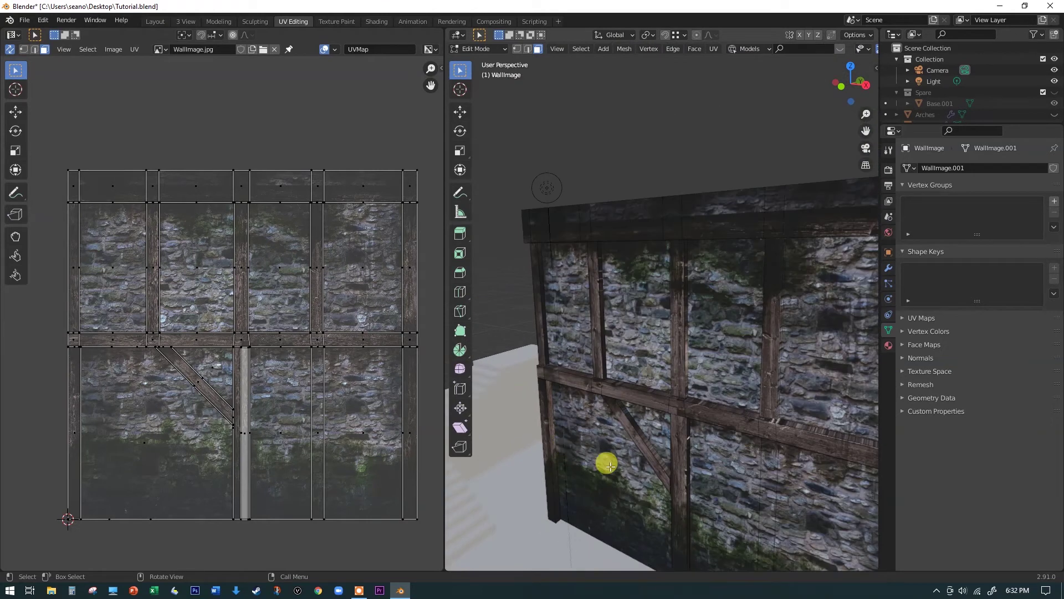
pyautogui.moveTo(641, 380); pyautogui.dragTo(630, 380, button='middle')
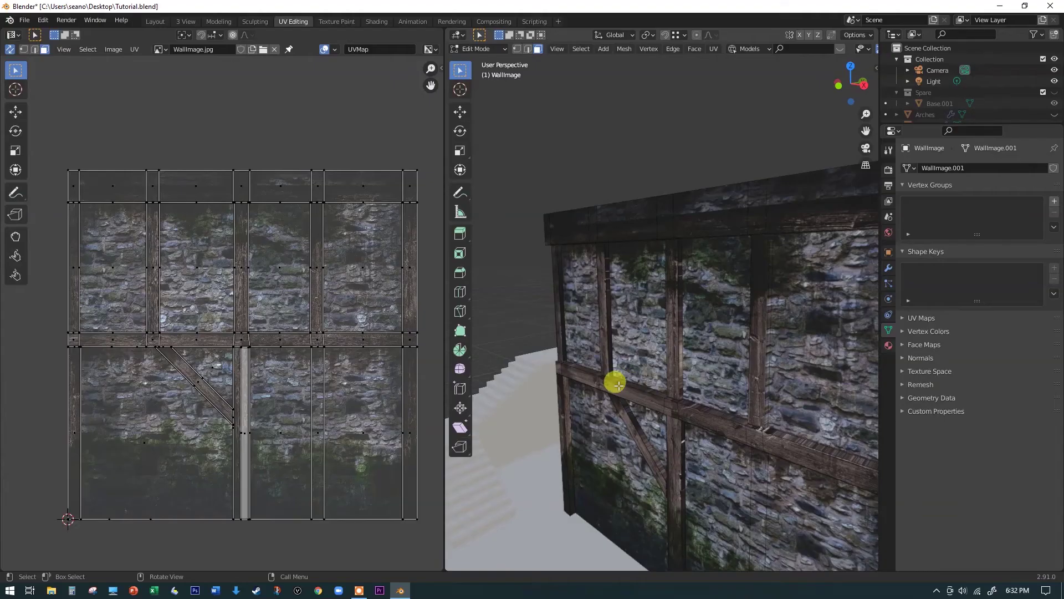
pyautogui.scroll(2, 558, 312)
pyautogui.click(562, 315)
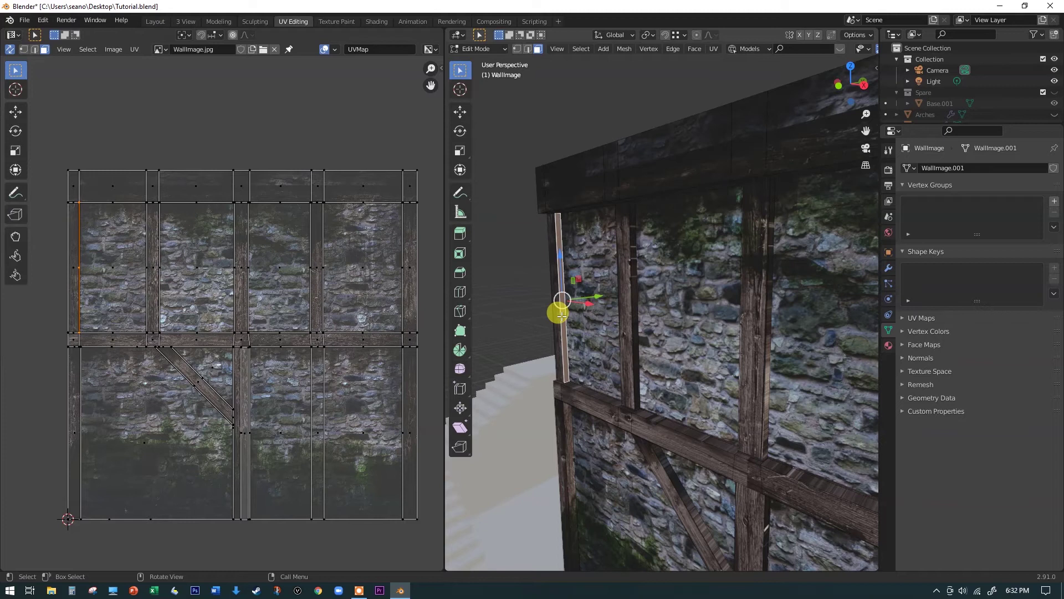
pyautogui.moveTo(561, 314); pyautogui.dragTo(575, 320, button='middle')
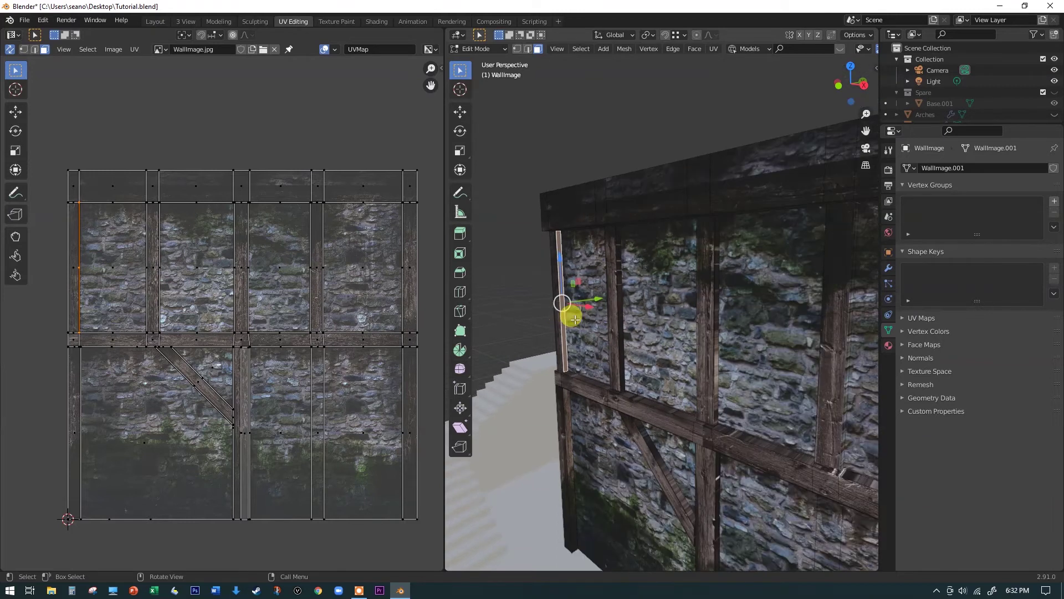
pyautogui.keyDown('shift'); pyautogui.click(619, 326); pyautogui.keyUp('shift')
pyautogui.keyDown('shift'); pyautogui.click(717, 346); pyautogui.keyUp('shift')
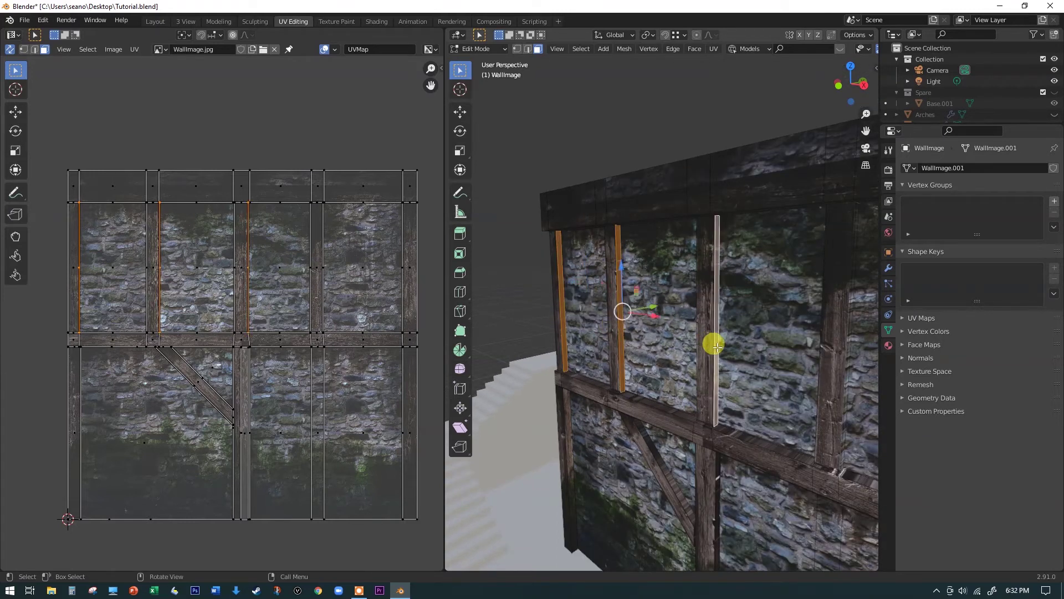
pyautogui.moveTo(713, 344); pyautogui.dragTo(720, 345, button='middle')
pyautogui.keyDown('shift'); pyautogui.click(801, 346); pyautogui.keyUp('shift')
# Apply Project from View to the four selected upper post side faces, looking at the wall end-on, and inspect their UV islands.
pyautogui.moveTo(805, 352); pyautogui.dragTo(767, 345, button='middle')
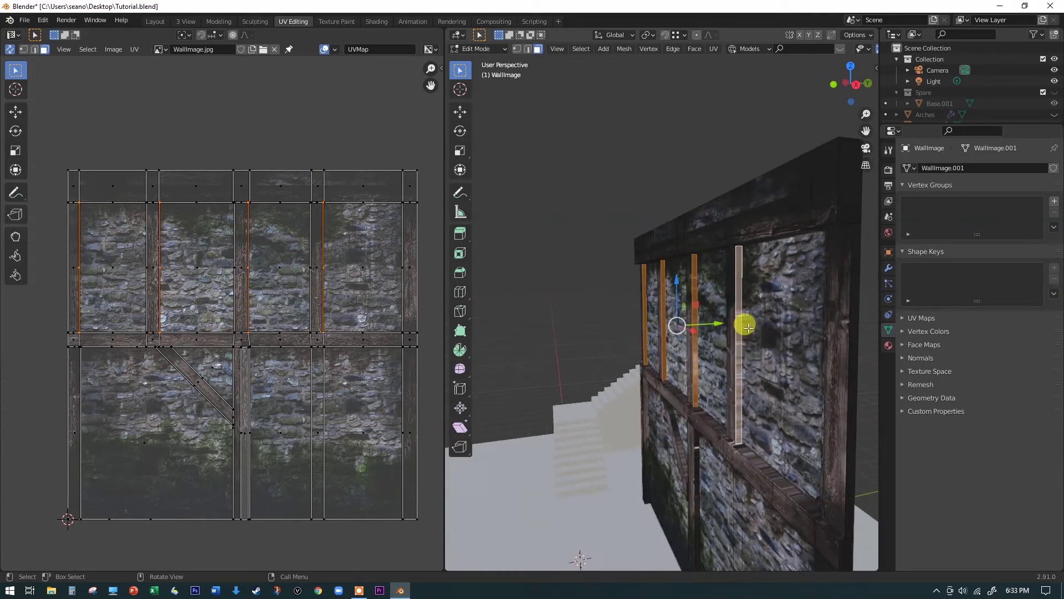
pyautogui.moveTo(719, 335)
pyautogui.mouseDown(button='middle')
pyautogui.moveTo(753, 344)
pyautogui.moveTo(732, 350)
pyautogui.mouseUp(button='middle')
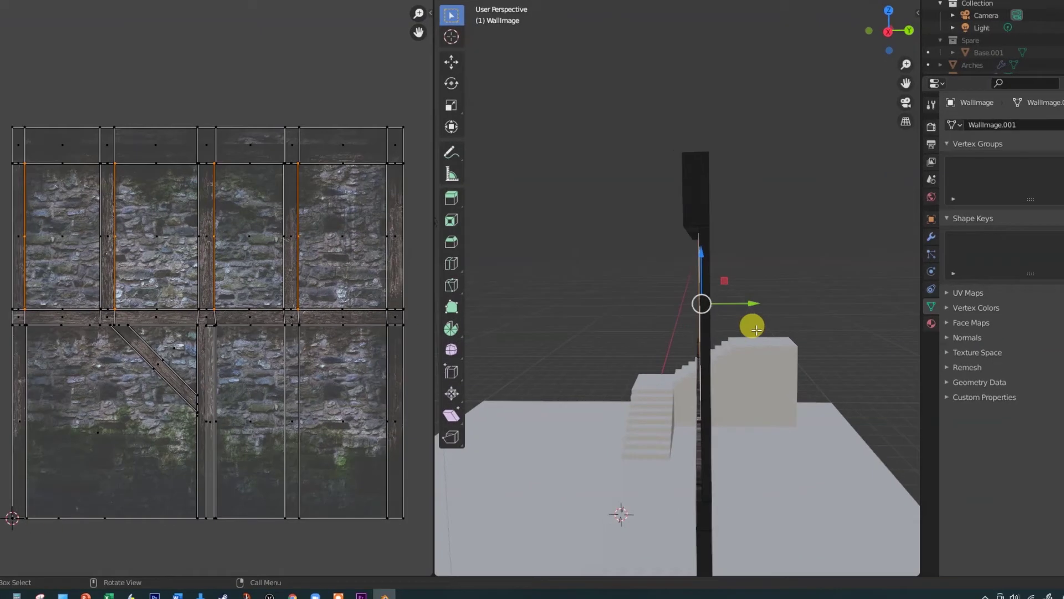
pyautogui.press('u')
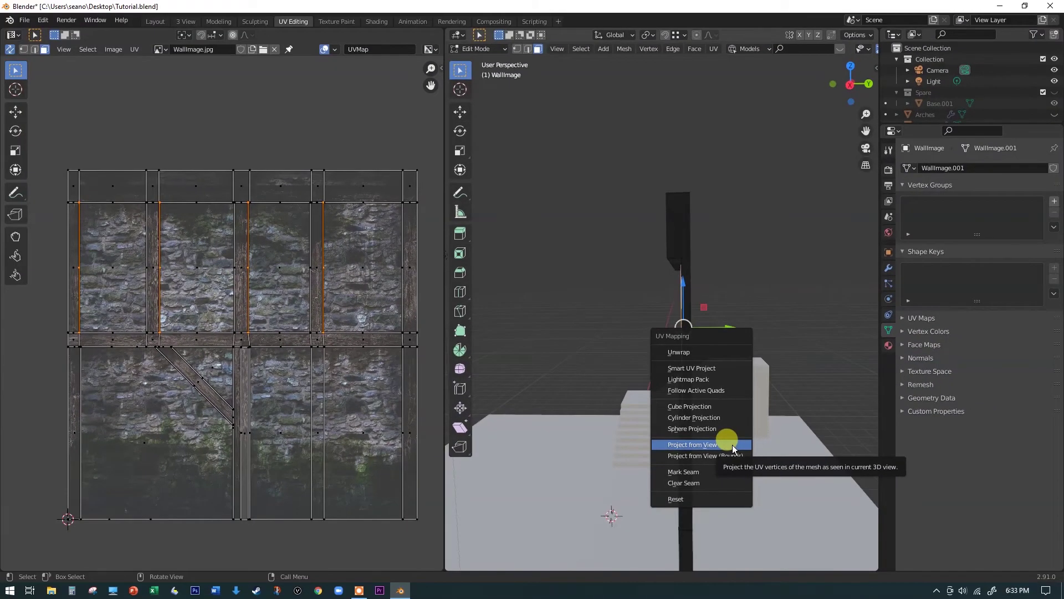
pyautogui.click(733, 445)
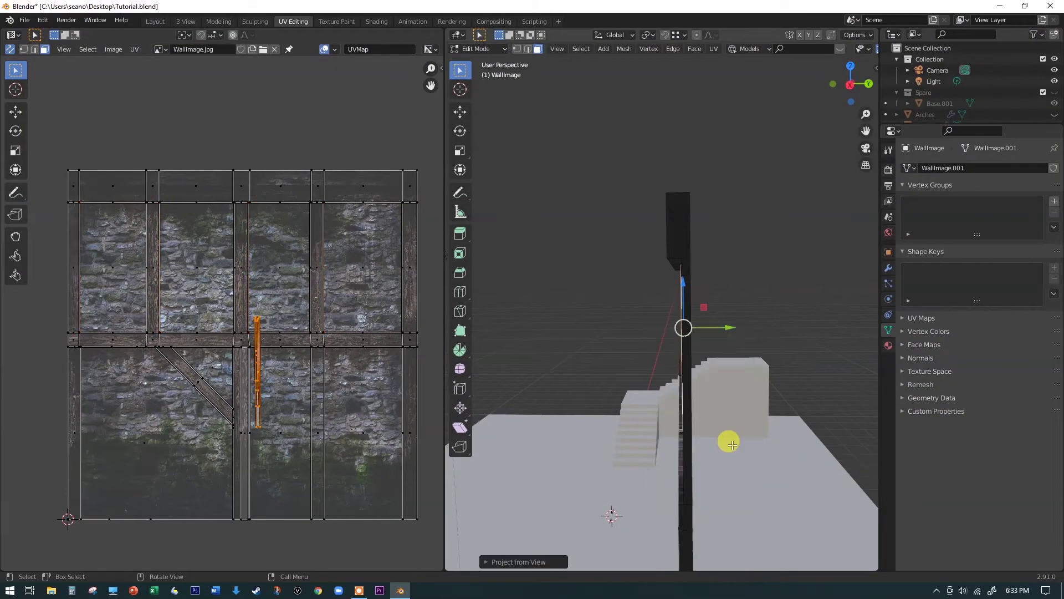
pyautogui.scroll(4, 242, 362)
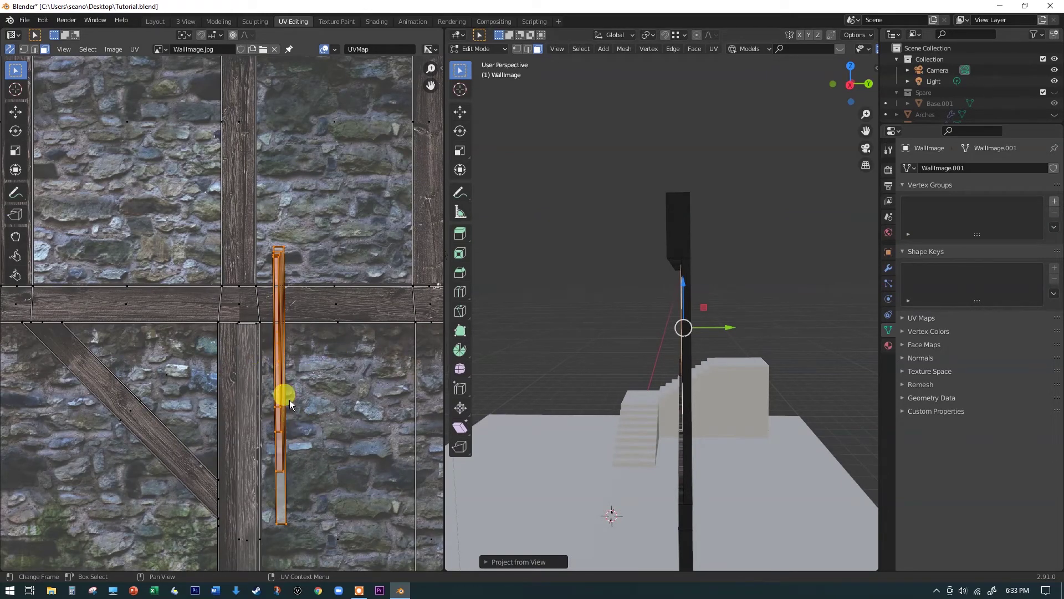
pyautogui.moveTo(562, 356); pyautogui.dragTo(578, 361, button='middle')
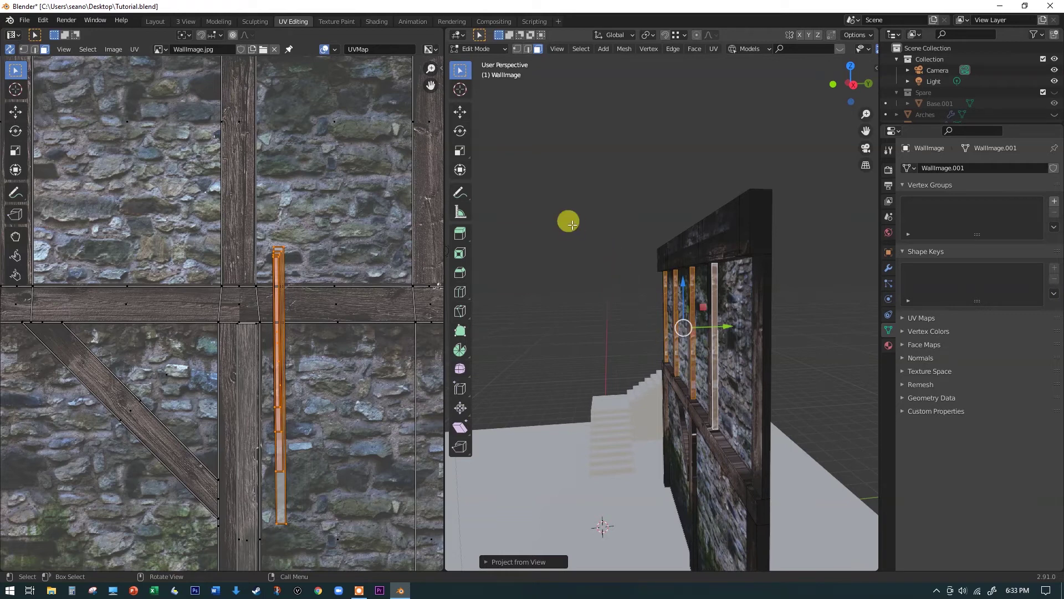
# Select the projected upper post side faces one at a time to match each face with its UV island.
pyautogui.scroll(5, 704, 254)
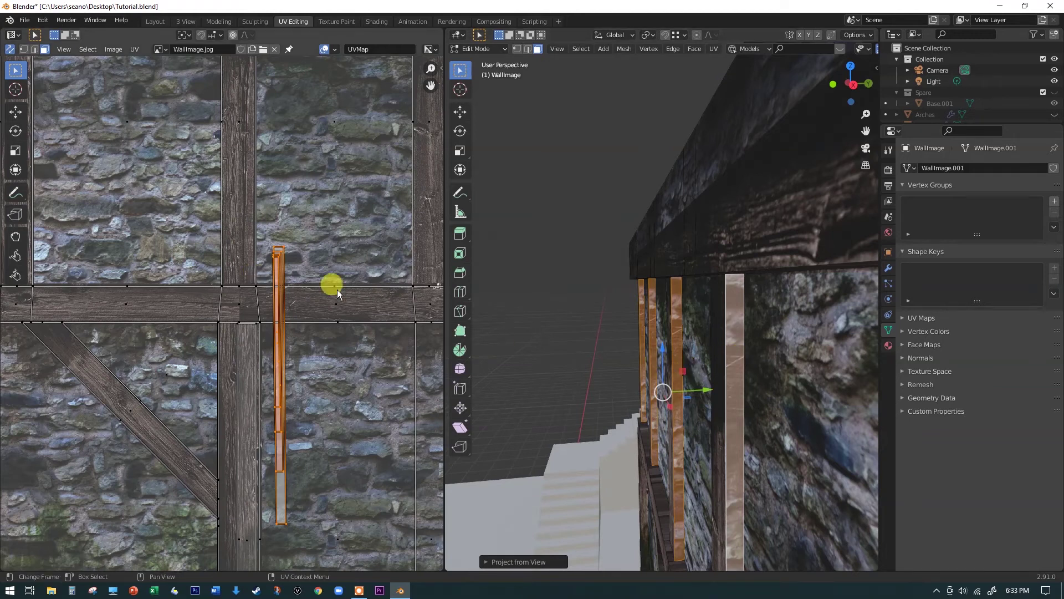
pyautogui.moveTo(576, 341); pyautogui.dragTo(630, 339, button='middle')
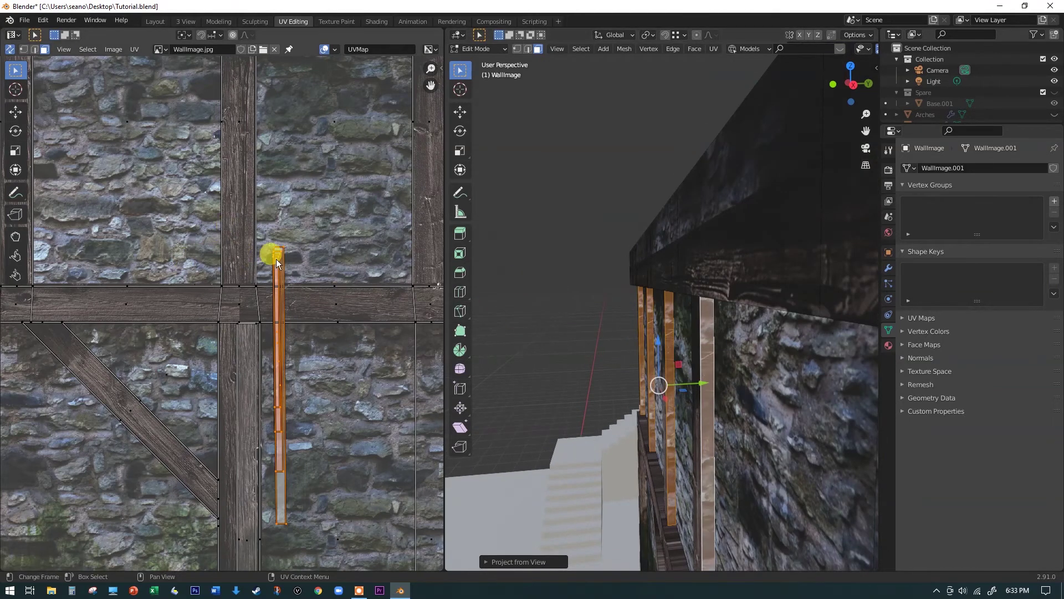
pyautogui.click(502, 288)
pyautogui.scroll(-2, 273, 294)
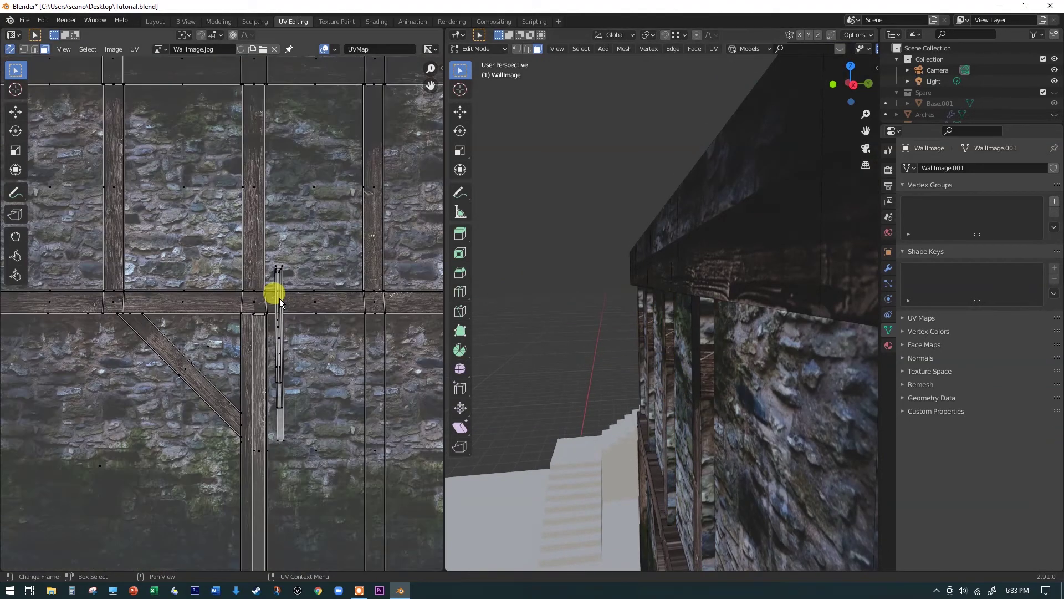
pyautogui.click(708, 364)
pyautogui.moveTo(684, 349); pyautogui.dragTo(292, 345, button='middle')
pyautogui.scroll(2, 285, 374)
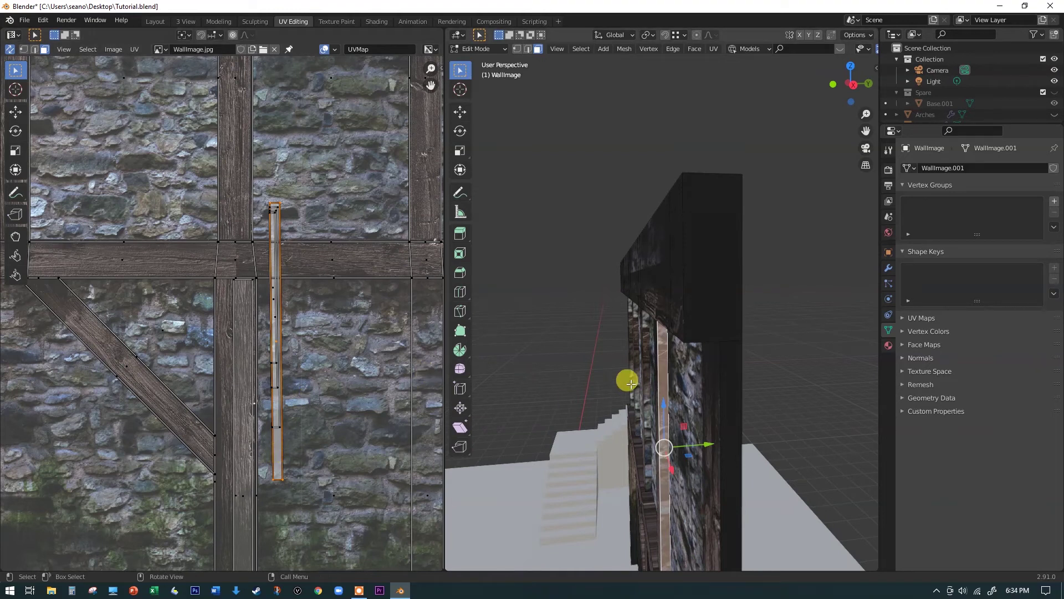
pyautogui.click(646, 371)
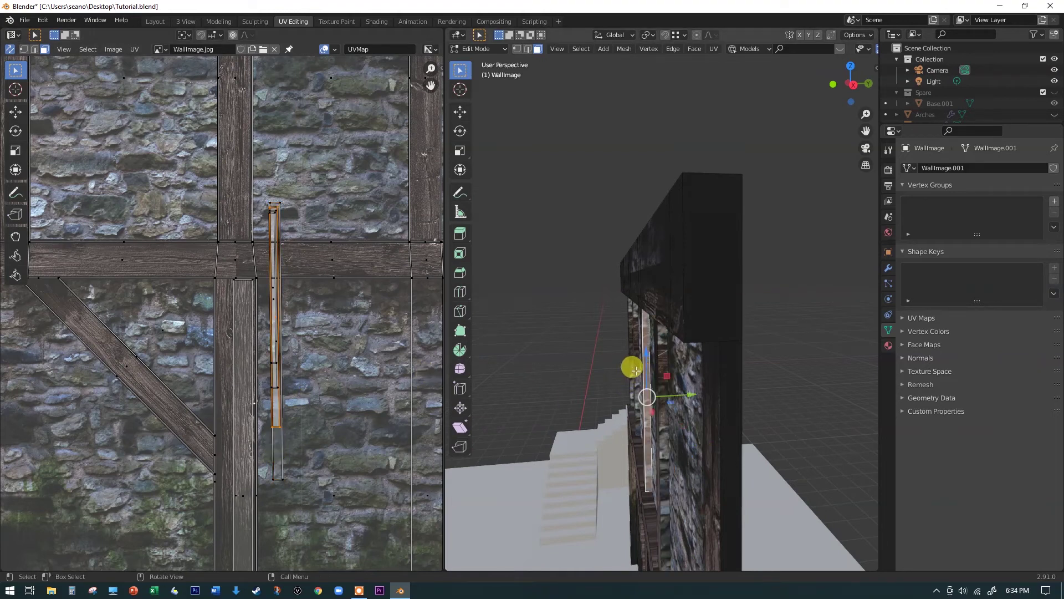
pyautogui.click(636, 369)
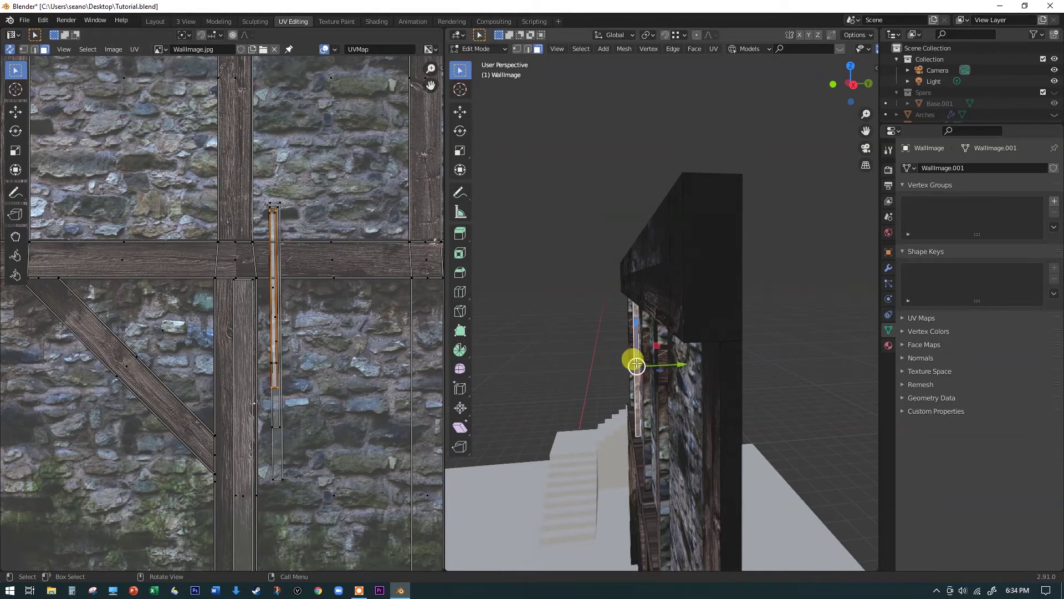
# Move the UV island of the nearest upper post's side face about 0.17 across and 0.29 up, onto an upper intermediate post's timber in the image.
pyautogui.click(663, 408)
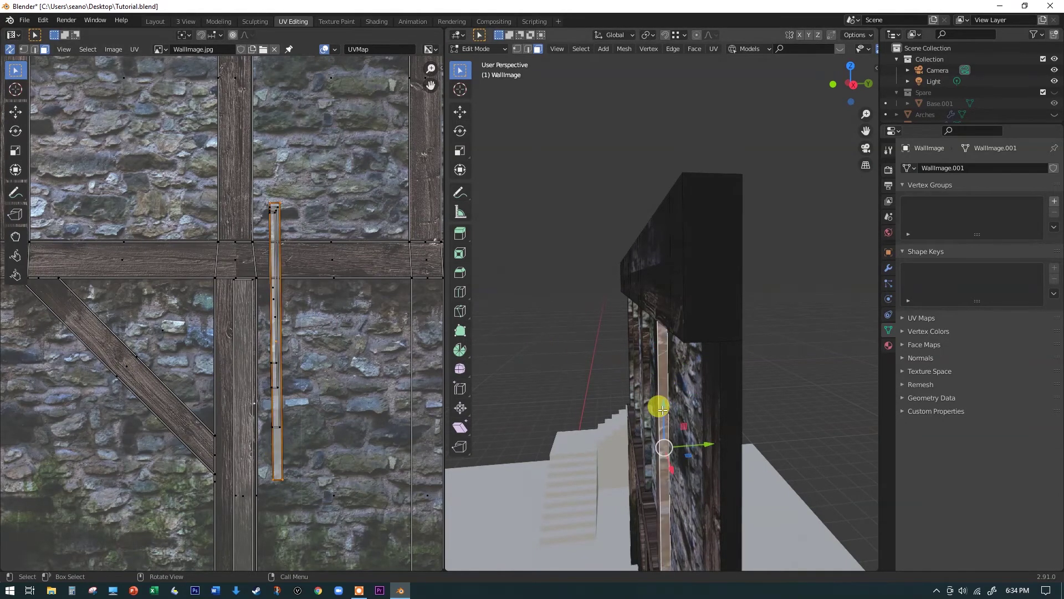
pyautogui.scroll(-2, 303, 355)
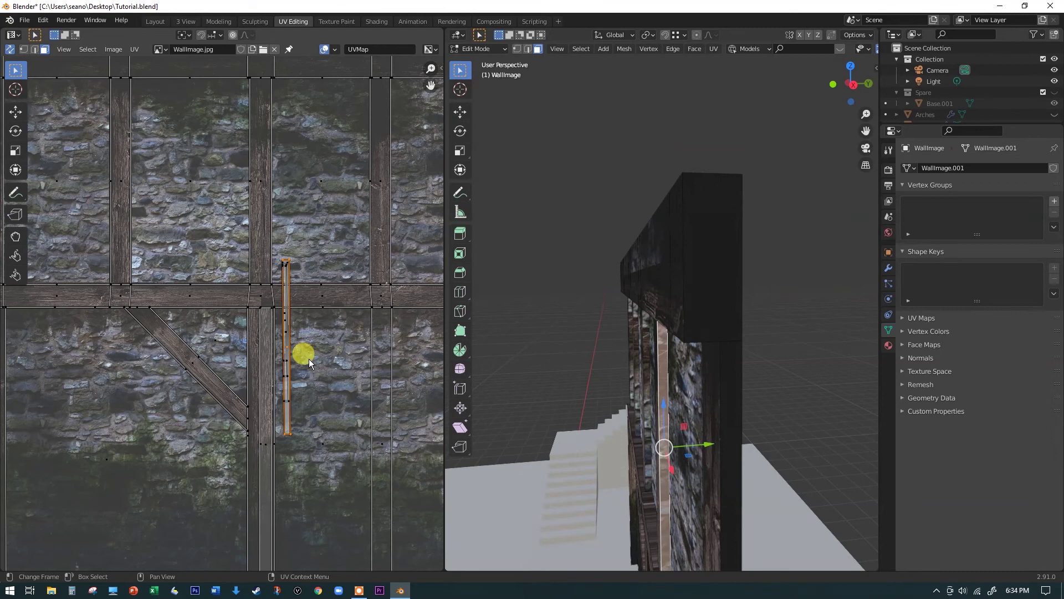
pyautogui.press('g')
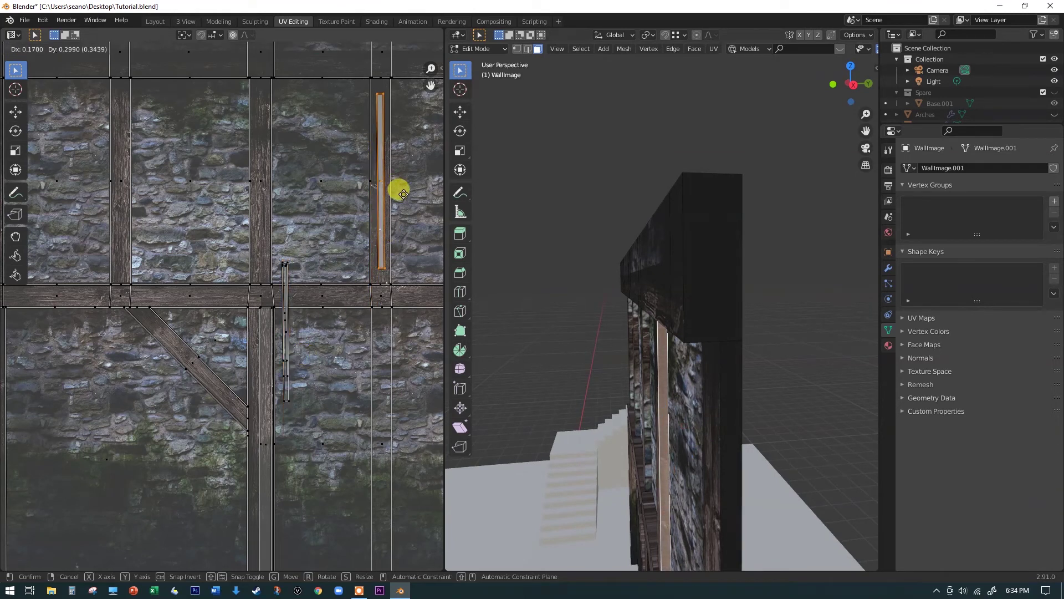
pyautogui.click(404, 200)
# Move the UV islands of the other three upper post side faces onto the upper centre post's timber and enlarge them to fit its height.
pyautogui.click(646, 389)
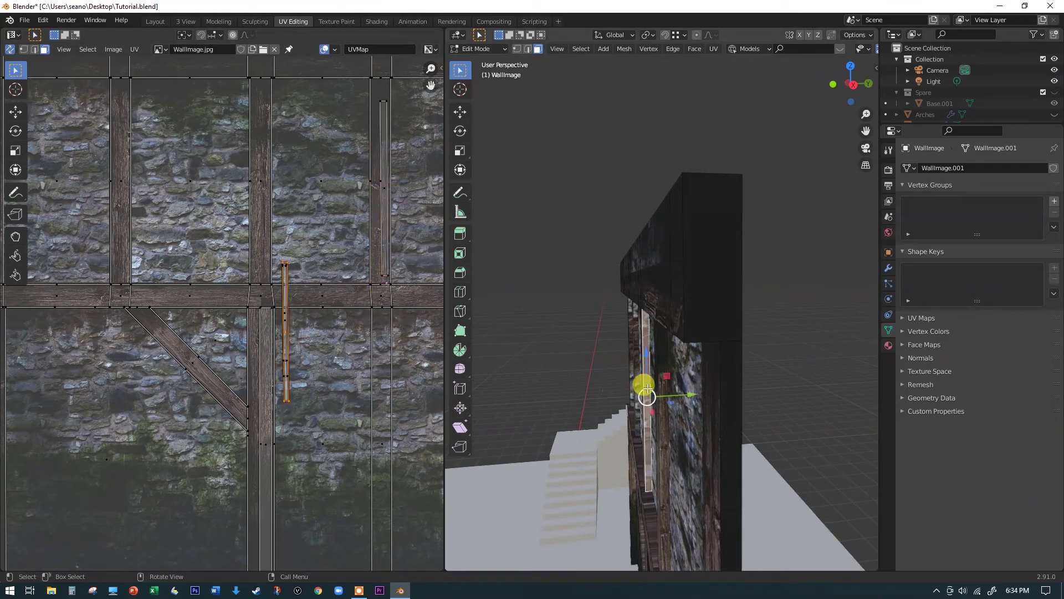
pyautogui.keyDown('shift'); pyautogui.click(637, 377); pyautogui.keyUp('shift')
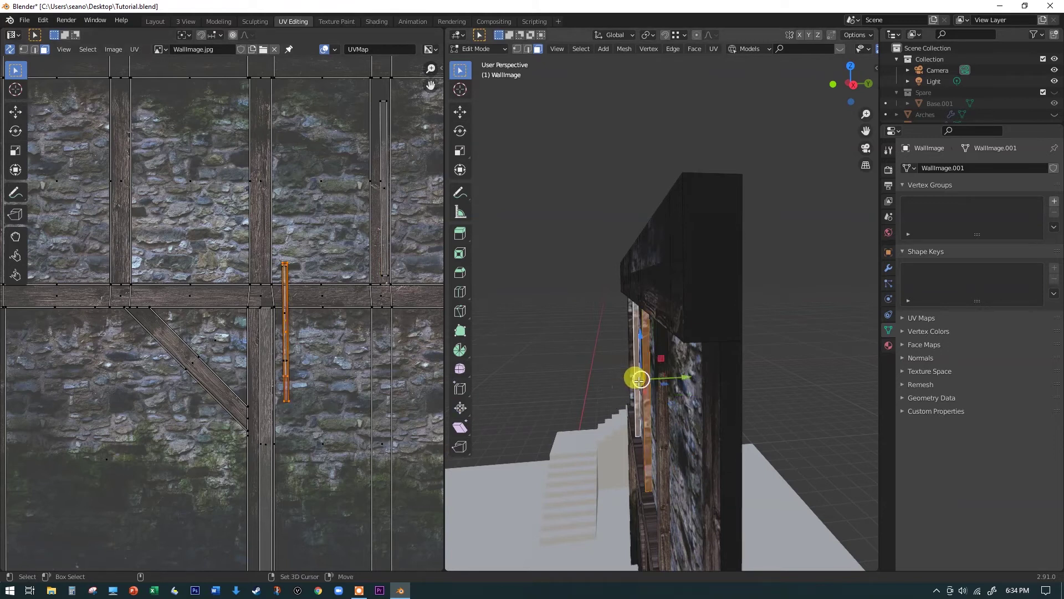
pyautogui.keyDown('shift'); pyautogui.click(630, 356); pyautogui.keyUp('shift')
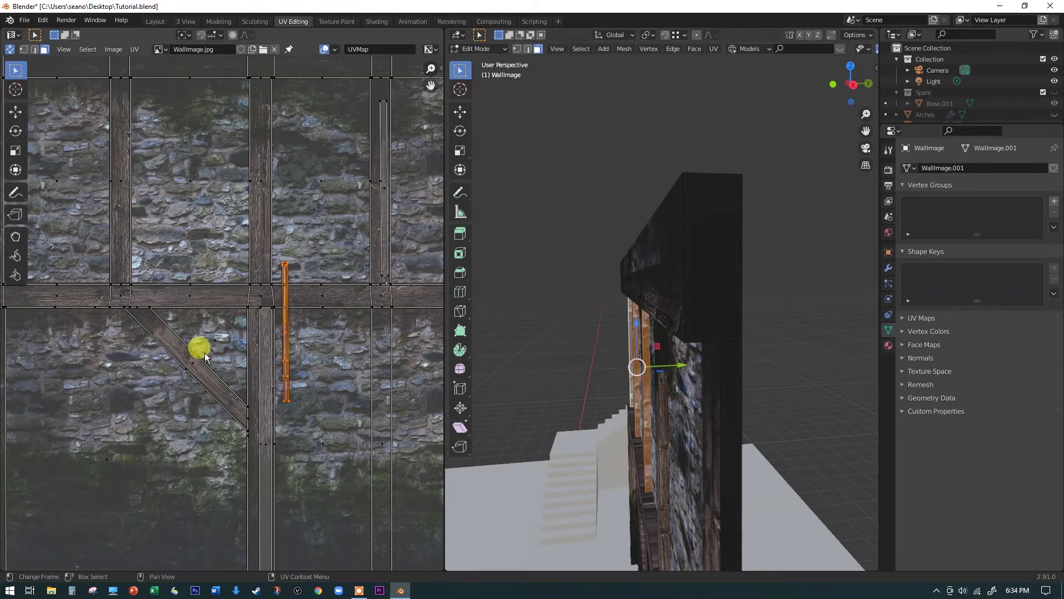
pyautogui.press('g')
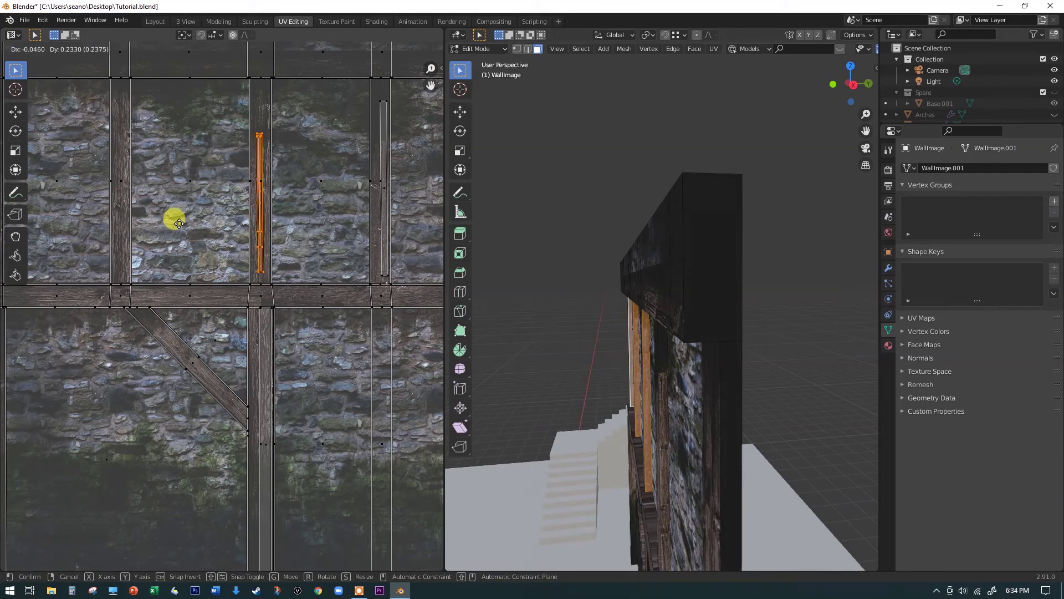
pyautogui.click(178, 224)
pyautogui.press('s')
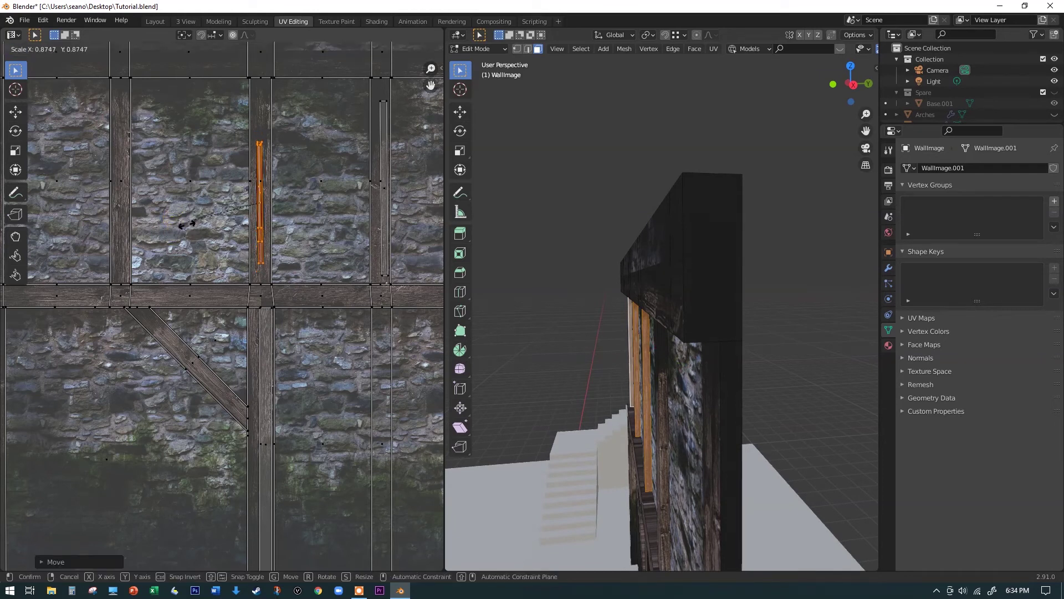
pyautogui.click(152, 277)
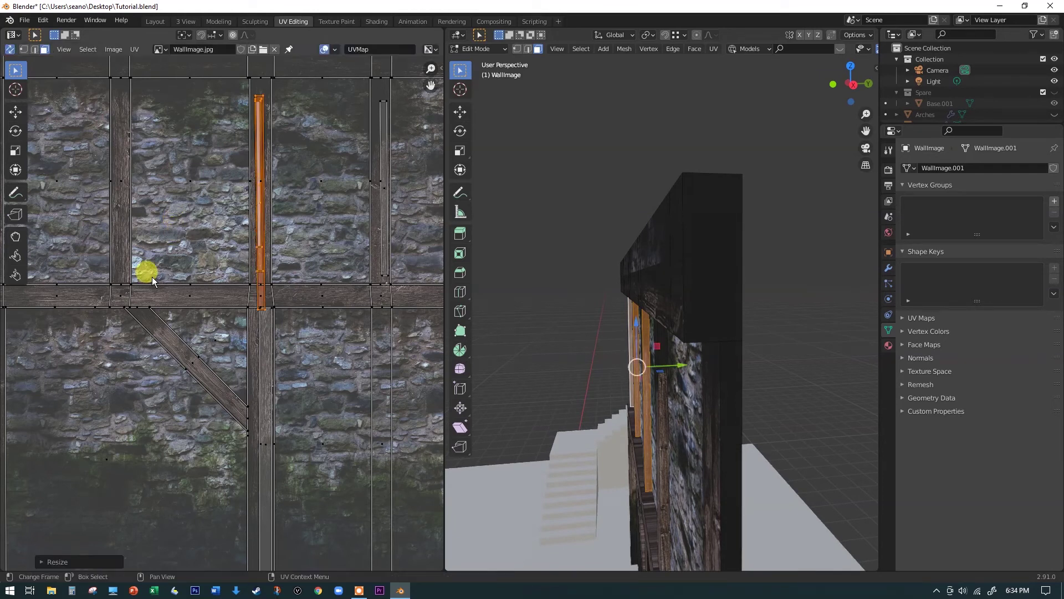
pyautogui.hotkey('ctrl', 'z')
pyautogui.hotkey('ctrl', 'z')
pyautogui.hotkey('ctrl', 'z')
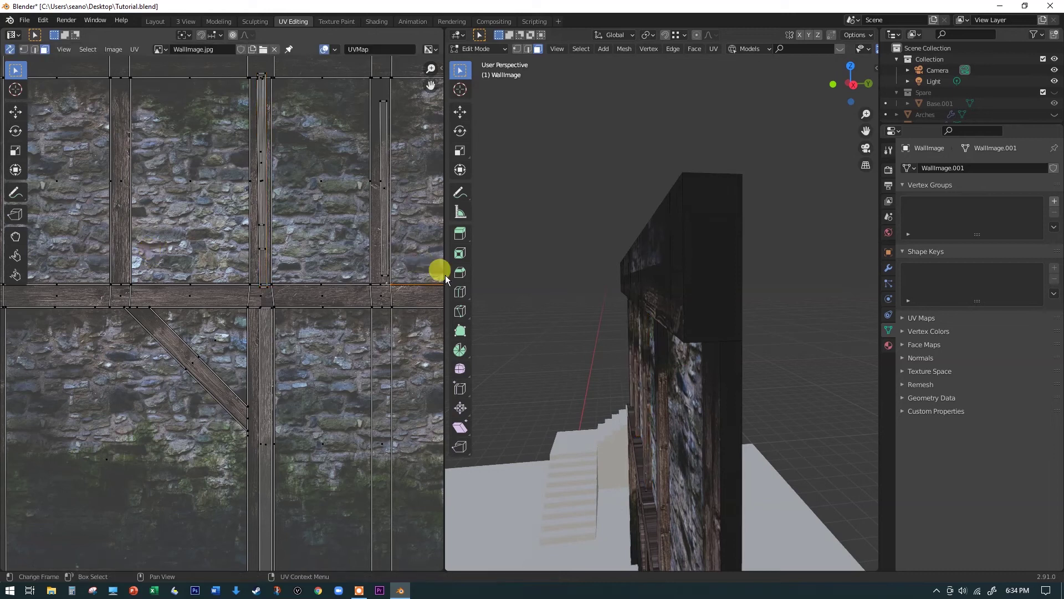
# Examine the textures on the upper post side faces and the rest of the timber wall from both directions.
pyautogui.scroll(5, 672, 423)
pyautogui.moveTo(672, 423); pyautogui.dragTo(561, 306, button='middle')
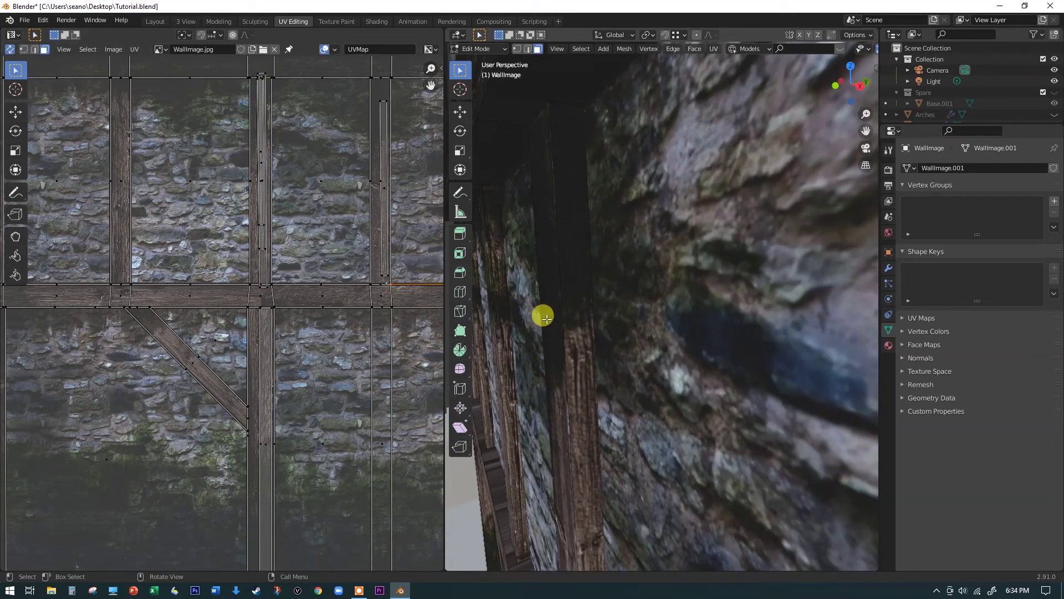
pyautogui.scroll(-3, 708, 311)
pyautogui.scroll(3, 620, 291)
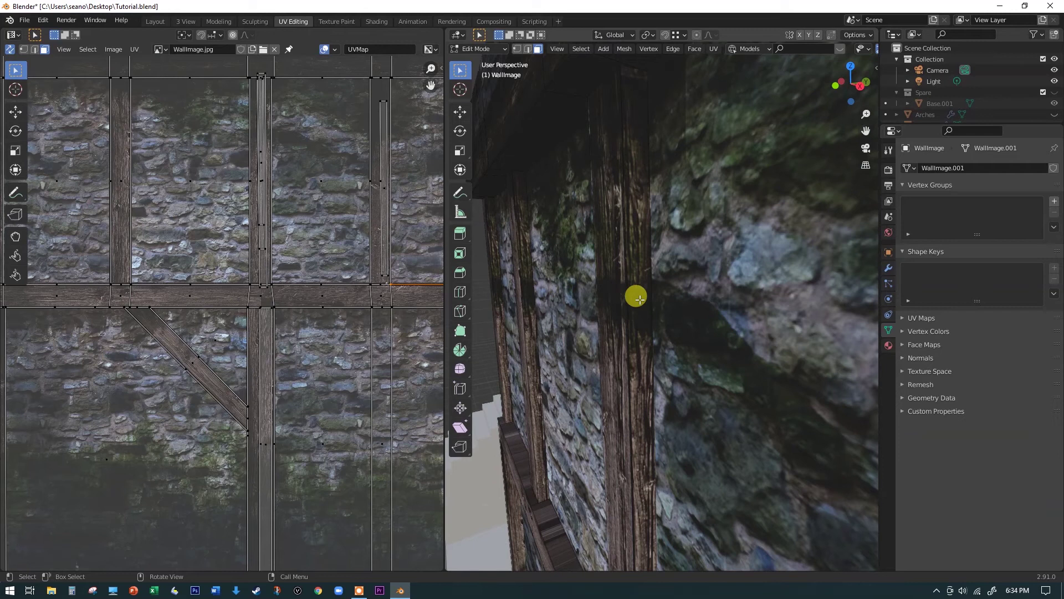
pyautogui.scroll(-1, 558, 312)
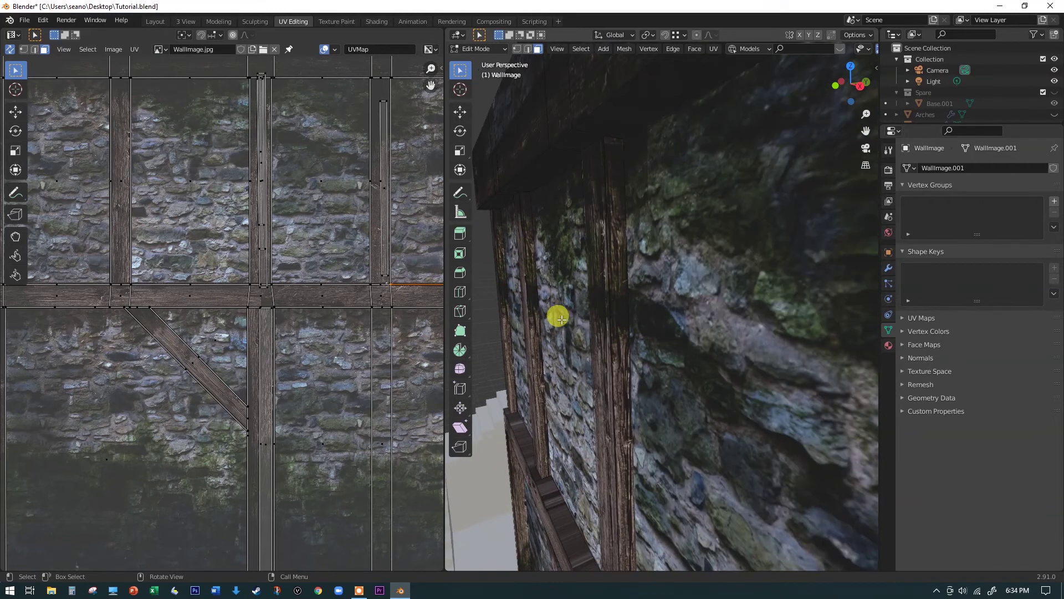
pyautogui.moveTo(471, 294); pyautogui.dragTo(520, 318, button='middle')
pyautogui.scroll(-5, 577, 328)
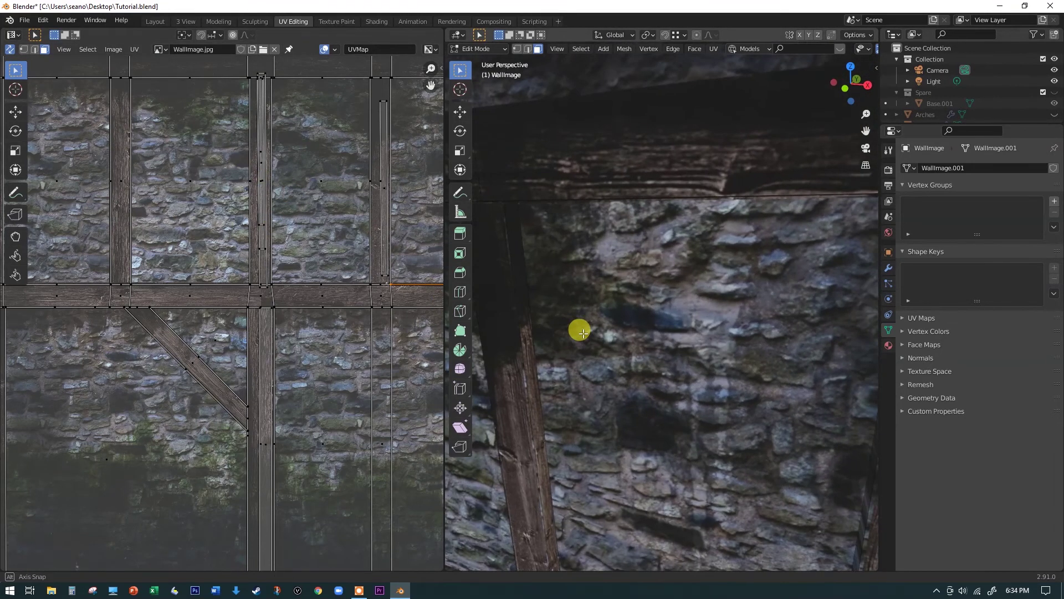
pyautogui.scroll(-4, 639, 332)
pyautogui.moveTo(622, 373); pyautogui.dragTo(741, 285, button='middle')
pyautogui.scroll(5, 726, 260)
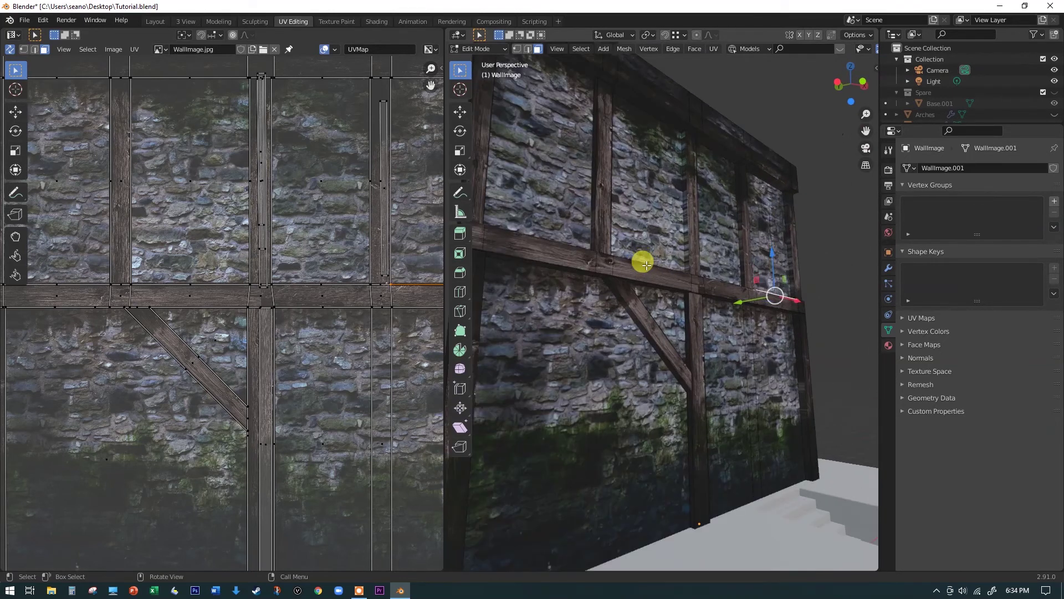
pyautogui.scroll(4, 637, 271)
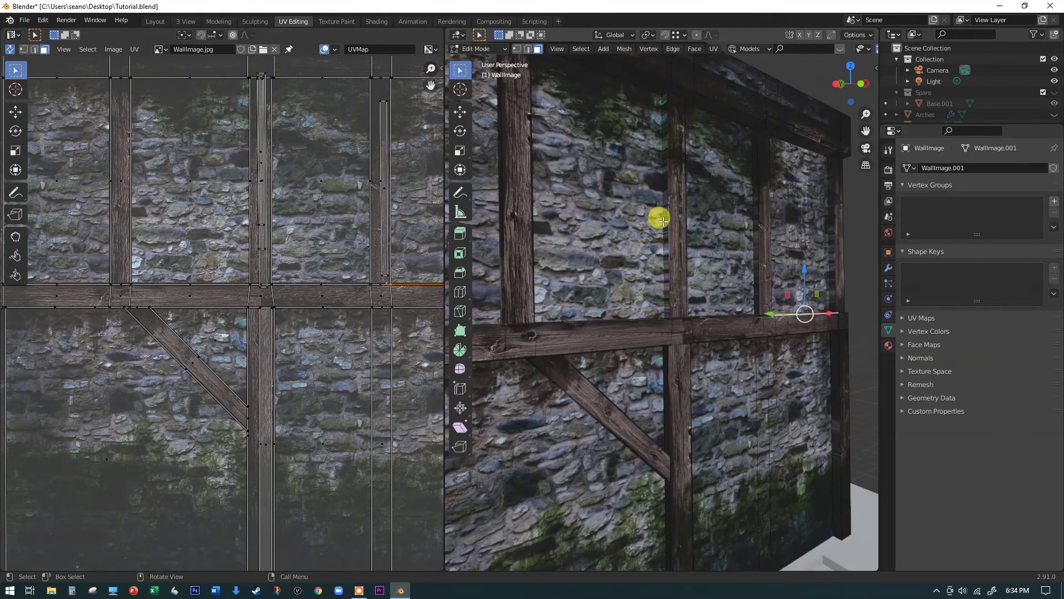
pyautogui.scroll(-4, 776, 239)
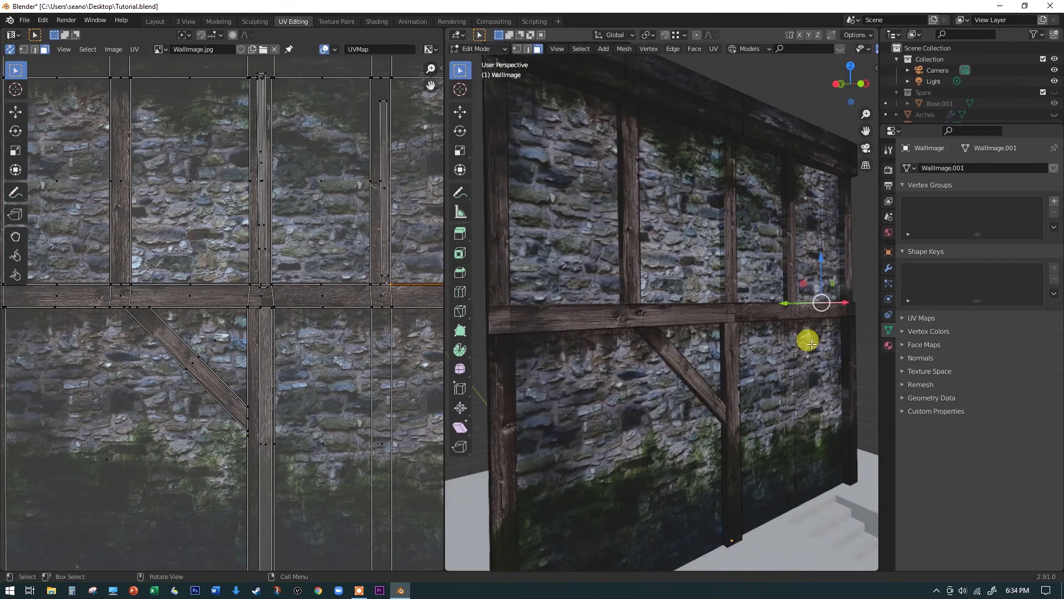
# Unwrap the upper side face of the diagonal brace and scale its UV island down to about half size.
pyautogui.moveTo(744, 350); pyautogui.dragTo(684, 368, button='middle')
pyautogui.scroll(5, 648, 327)
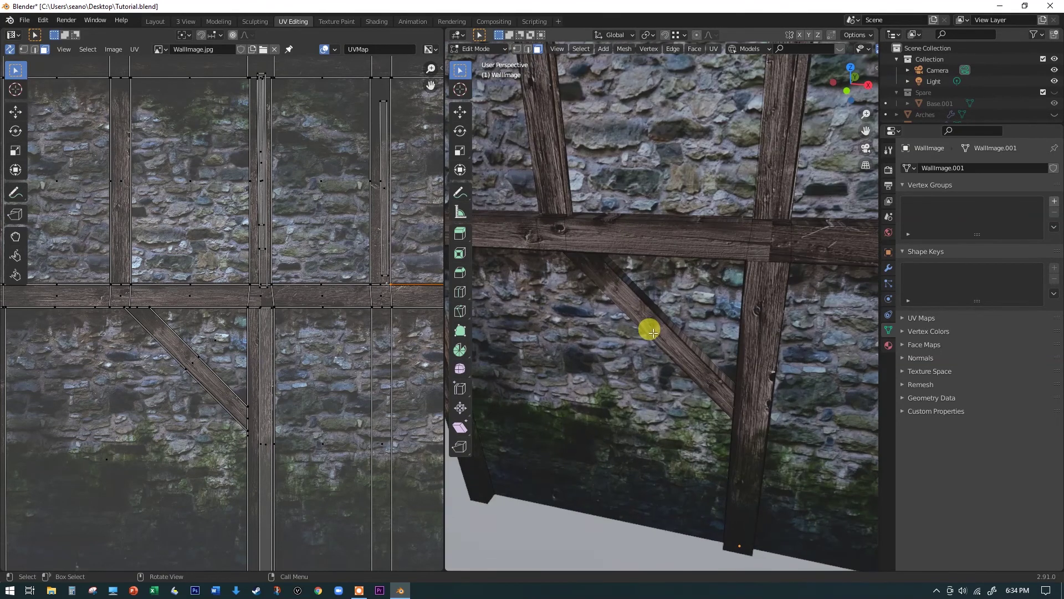
pyautogui.click(649, 301)
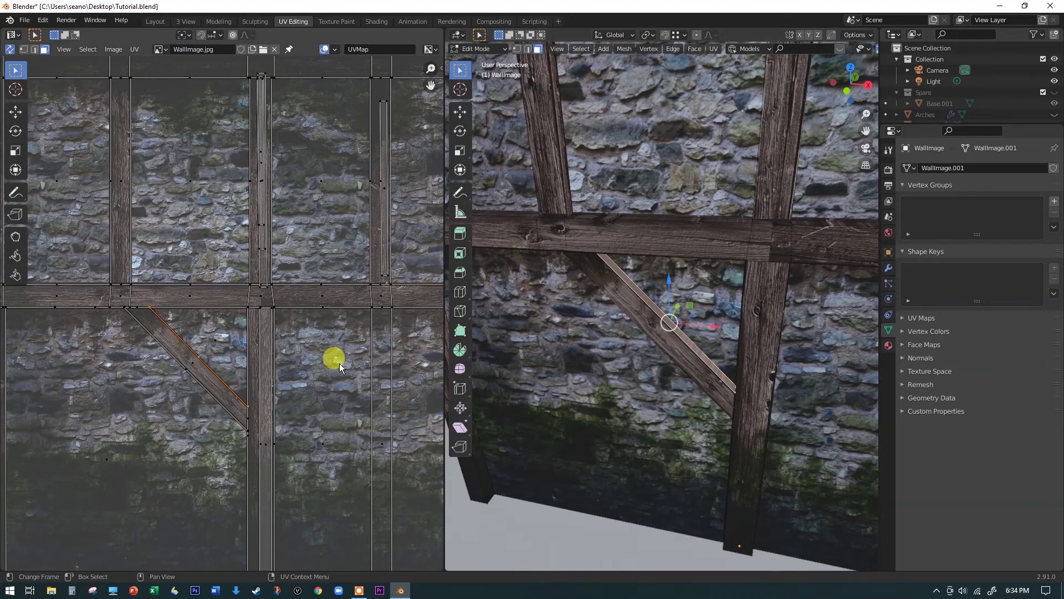
pyautogui.press('u')
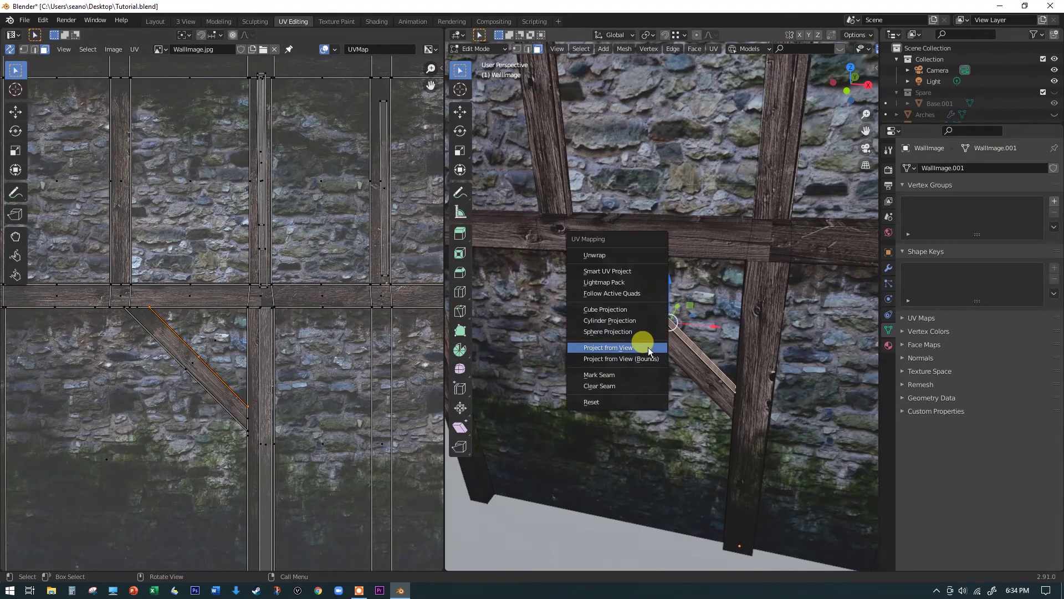
pyautogui.click(593, 255)
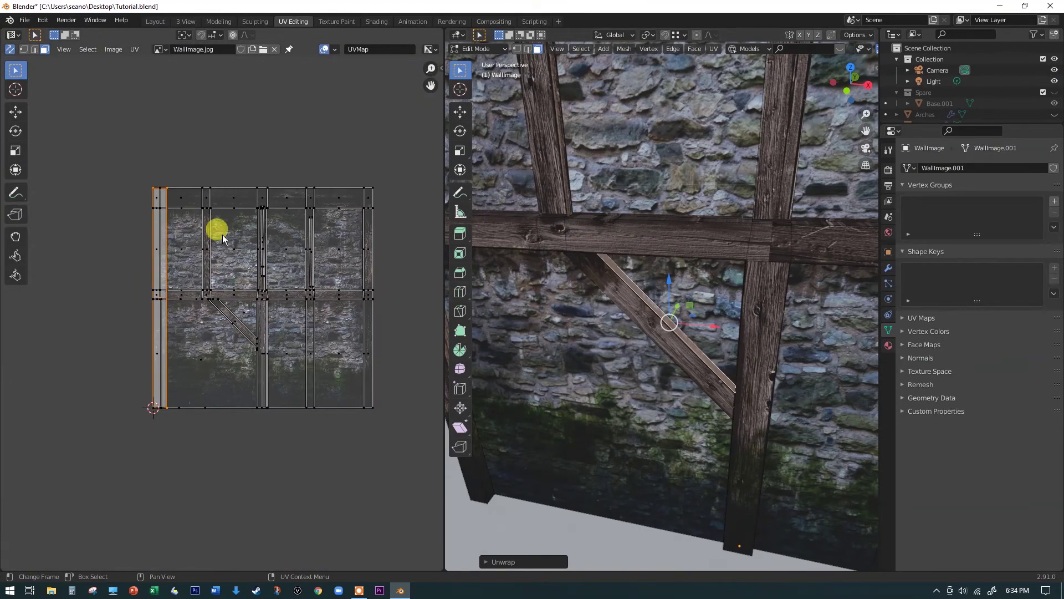
pyautogui.press('s')
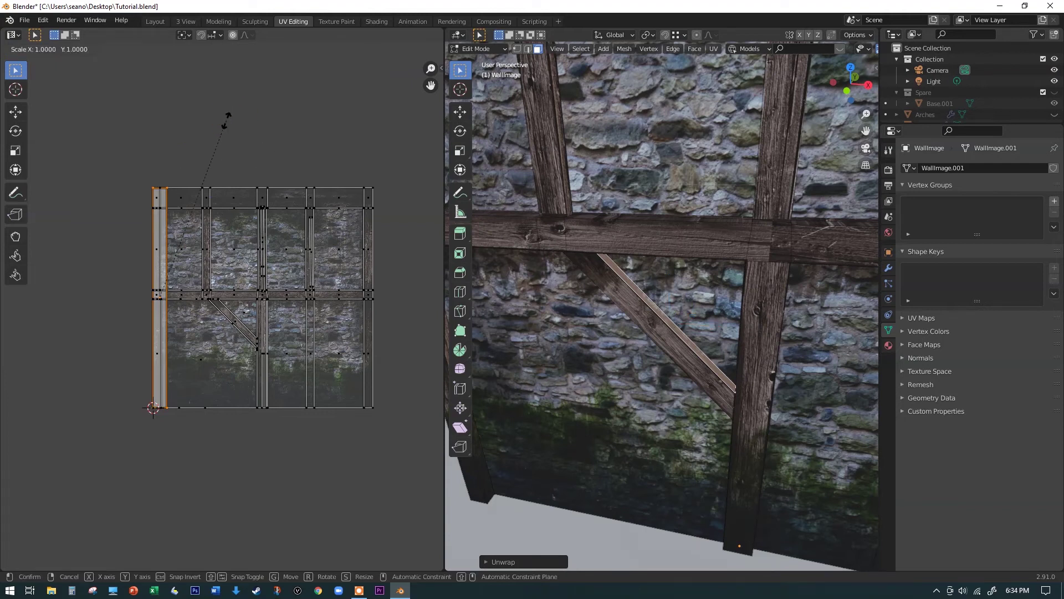
pyautogui.click(187, 216)
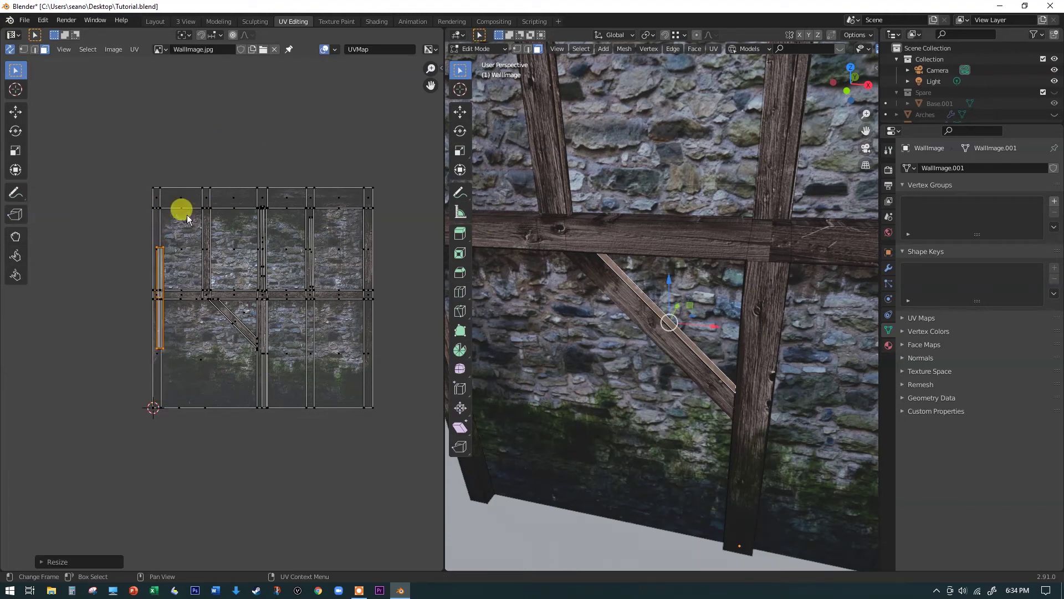
# Rotate the brace face's UV island about -90 degrees, move it onto the middle horizontal beam's timber, and inspect the texture along the brace.
pyautogui.press('r')
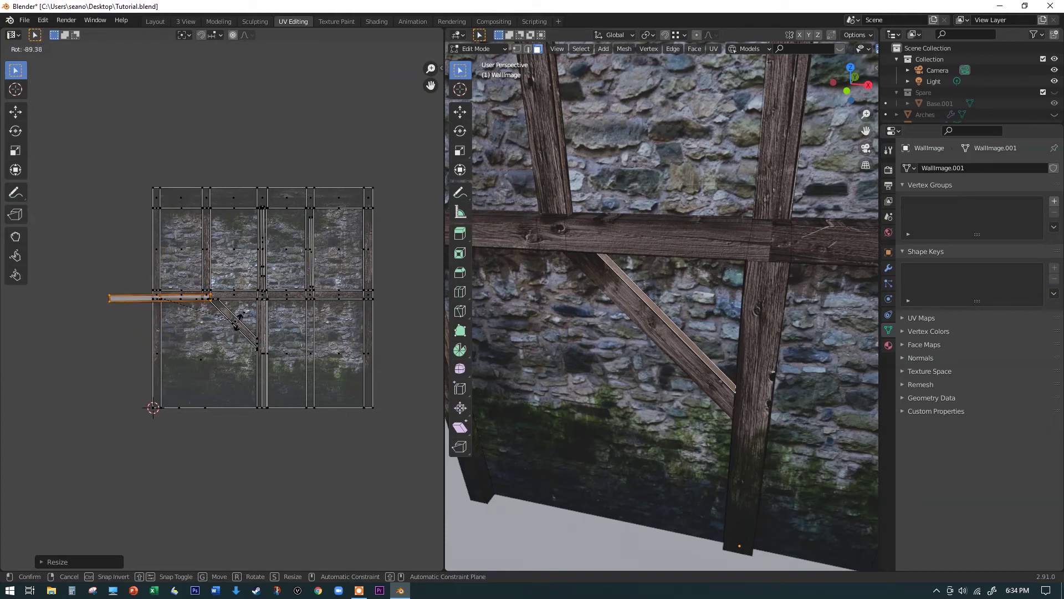
pyautogui.click(234, 317)
pyautogui.press('g')
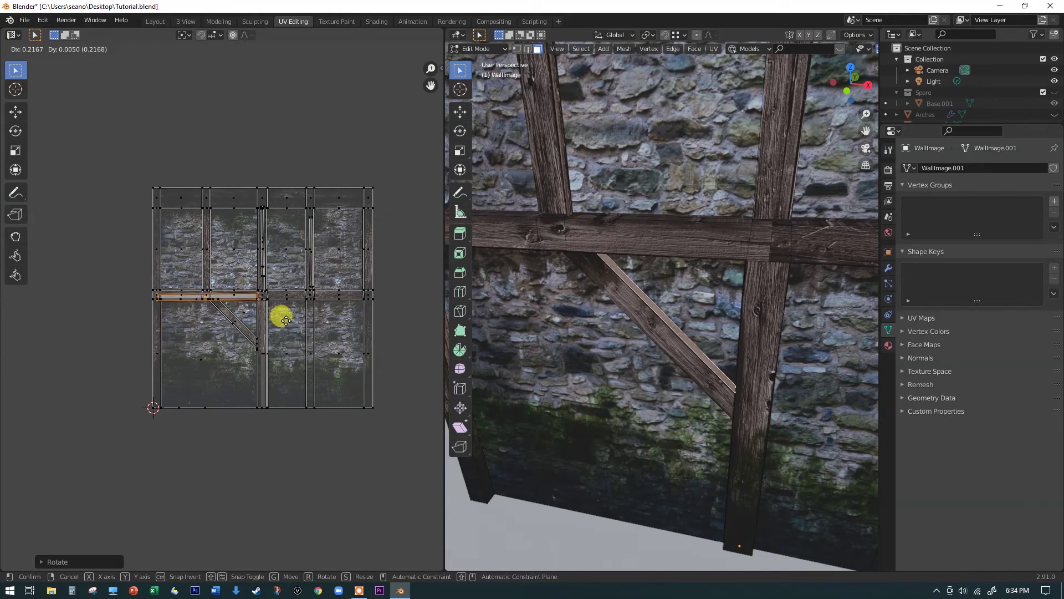
pyautogui.click(292, 323)
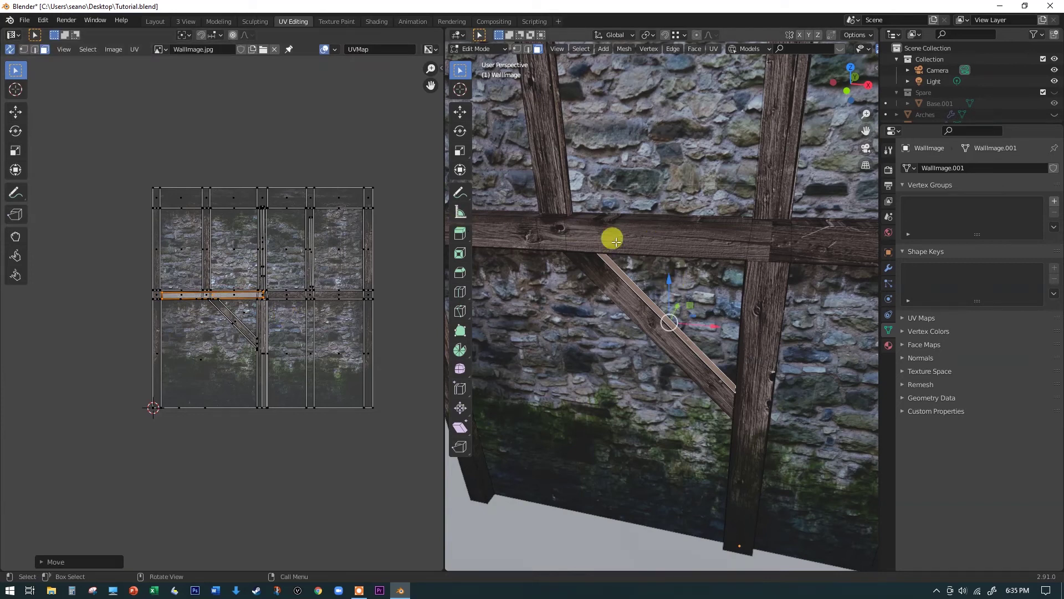
pyautogui.scroll(5, 634, 294)
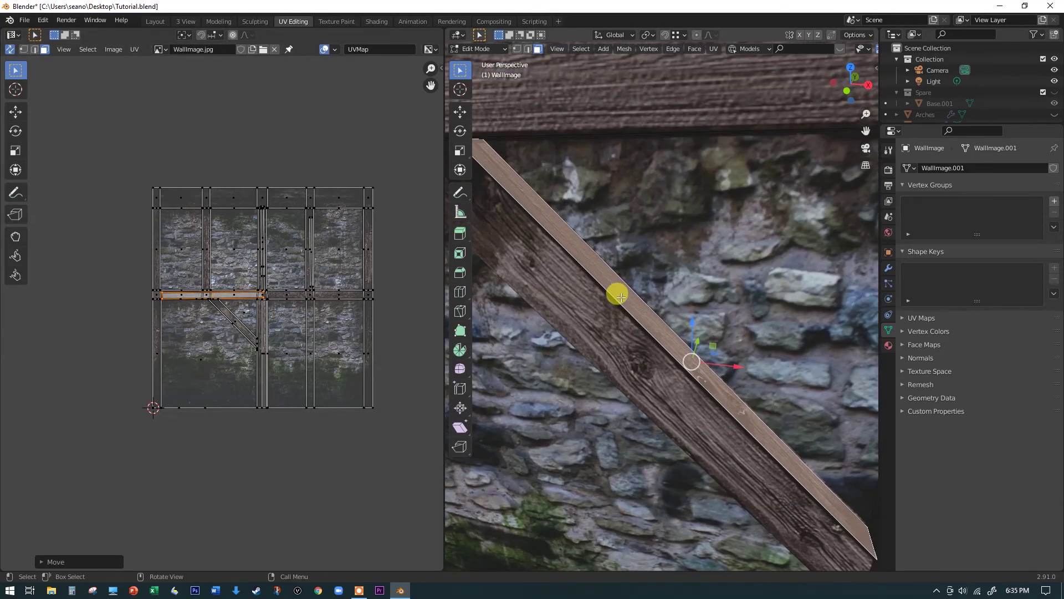
pyautogui.click(597, 312)
pyautogui.scroll(-4, 700, 334)
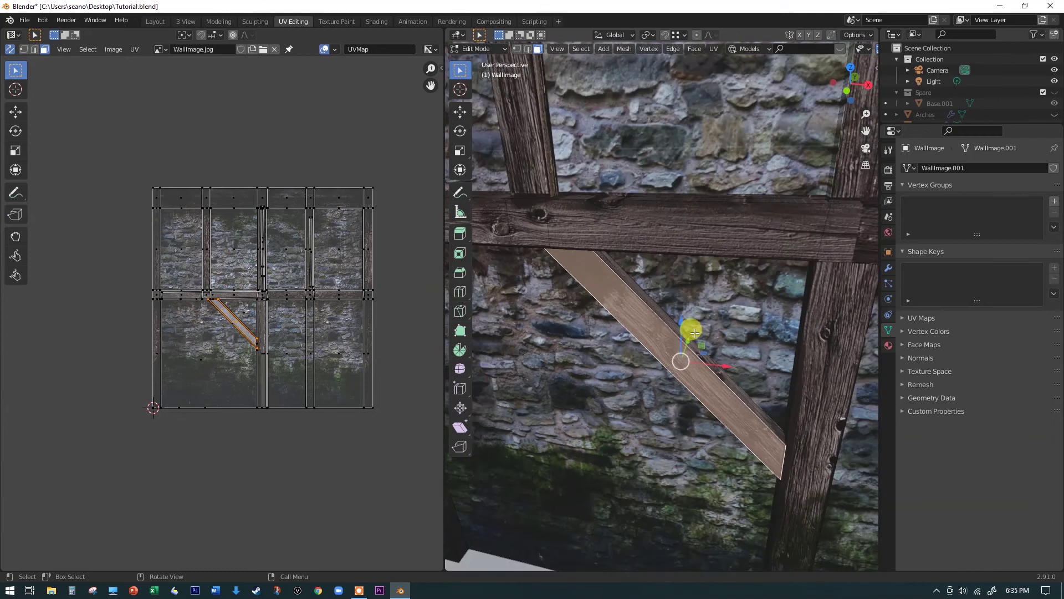
pyautogui.scroll(4, 672, 316)
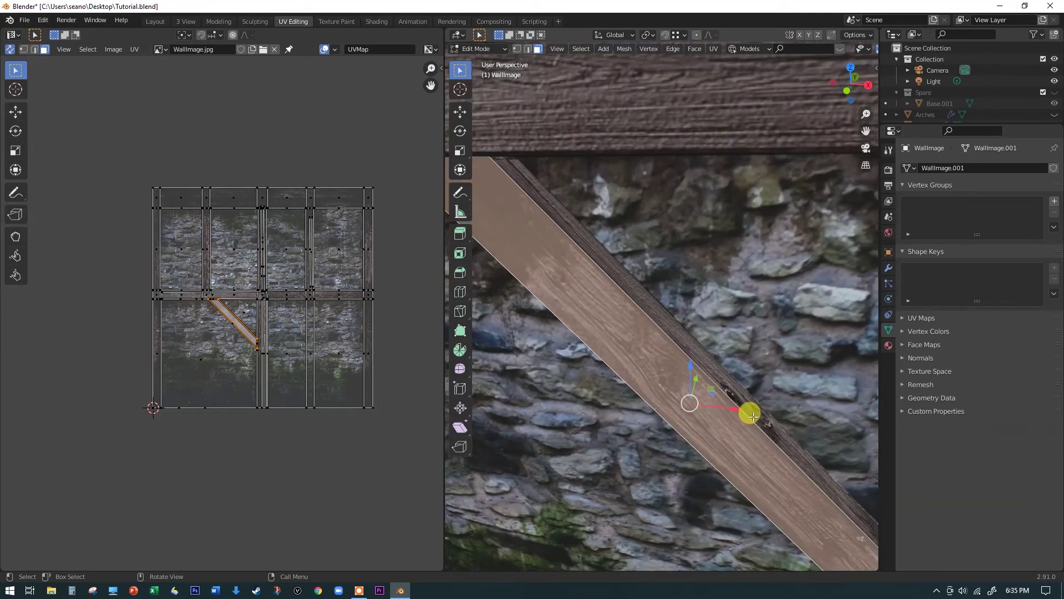
# Deselect the brace's UVs, select the full run of top faces along the middle horizontal beam and unwrap them.
pyautogui.scroll(-3, 690, 378)
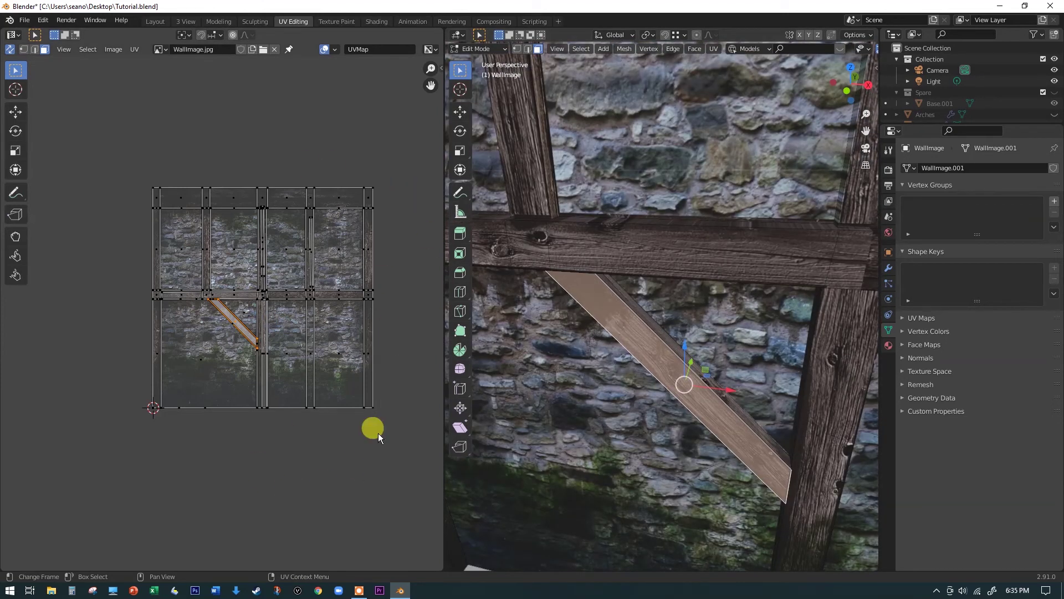
pyautogui.click(417, 353)
pyautogui.scroll(-2, 417, 353)
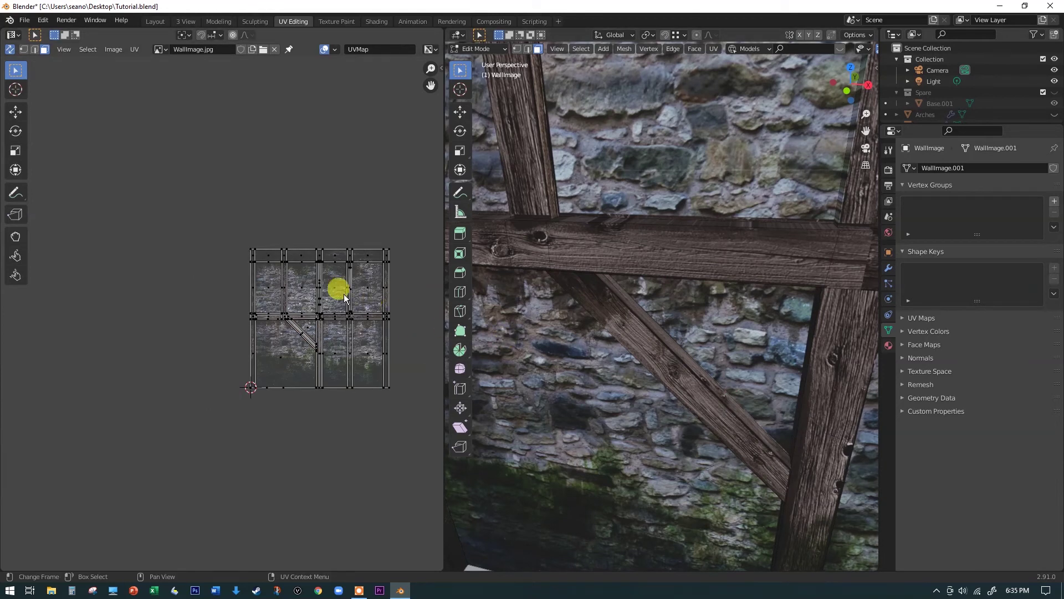
pyautogui.scroll(-3, 608, 313)
pyautogui.moveTo(612, 300); pyautogui.dragTo(727, 287, button='middle')
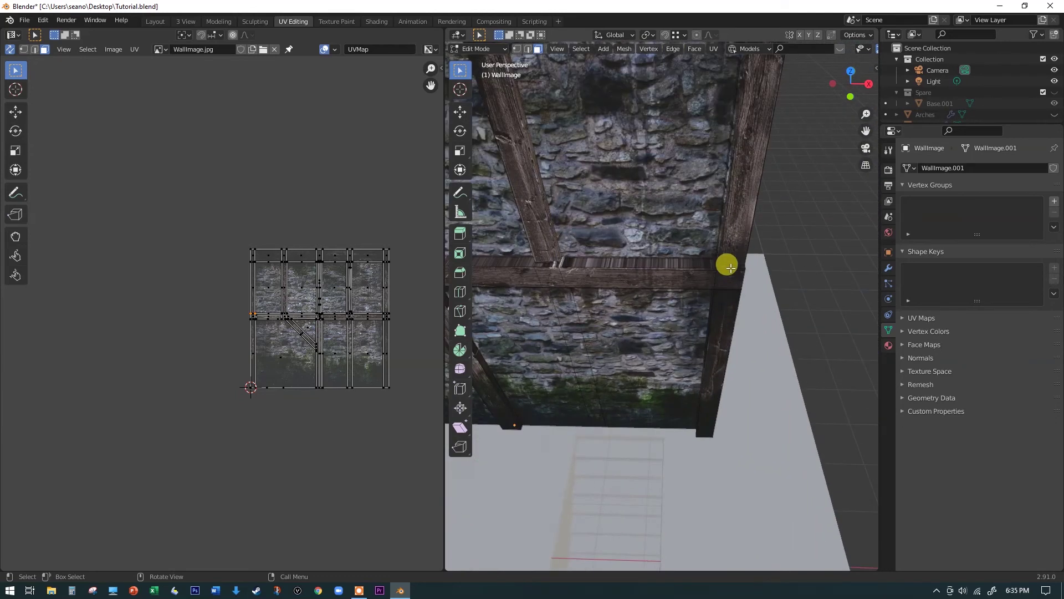
pyautogui.press('ctrl')
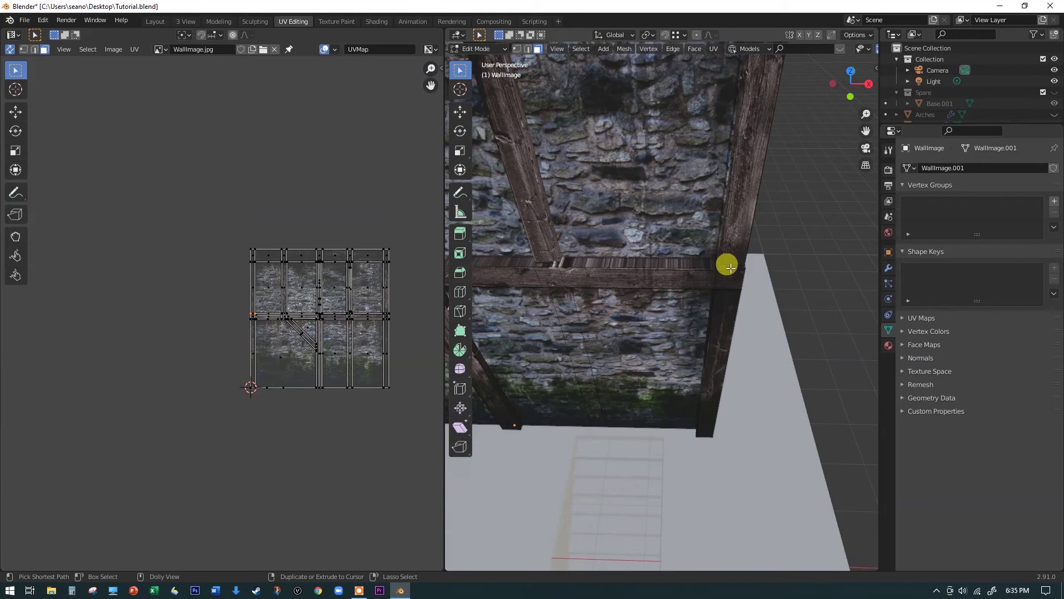
pyautogui.keyDown('ctrl'); pyautogui.click(730, 267); pyautogui.keyUp('ctrl')
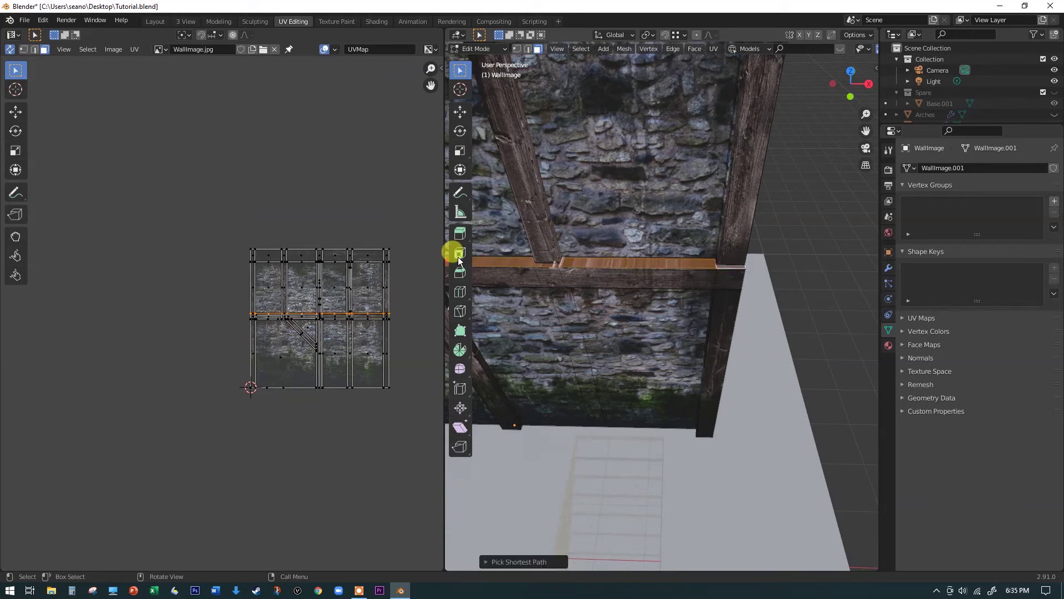
pyautogui.moveTo(451, 250); pyautogui.dragTo(592, 282, button='middle')
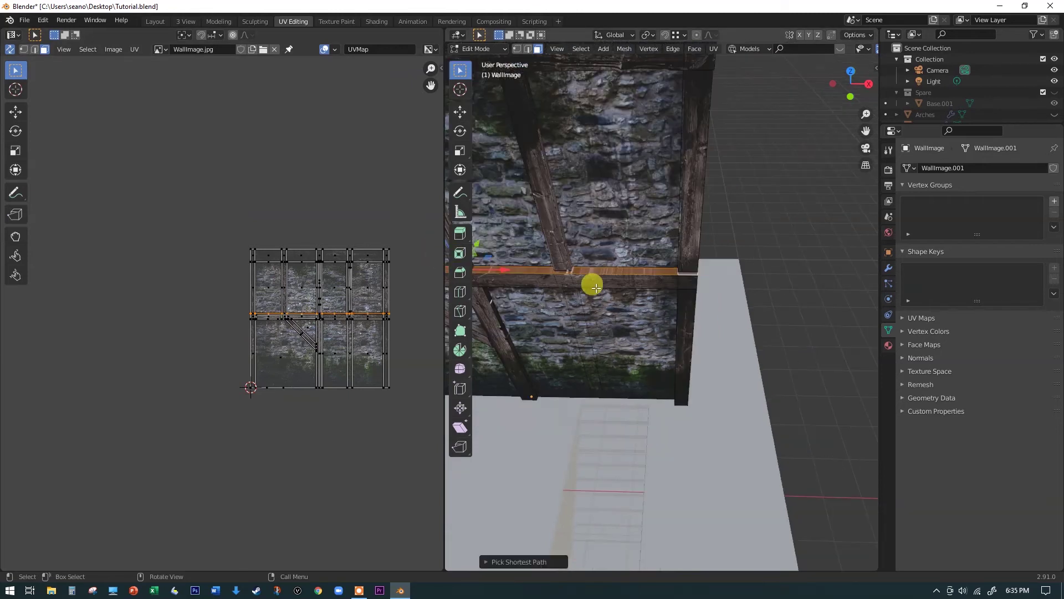
pyautogui.press('u')
pyautogui.click(641, 294)
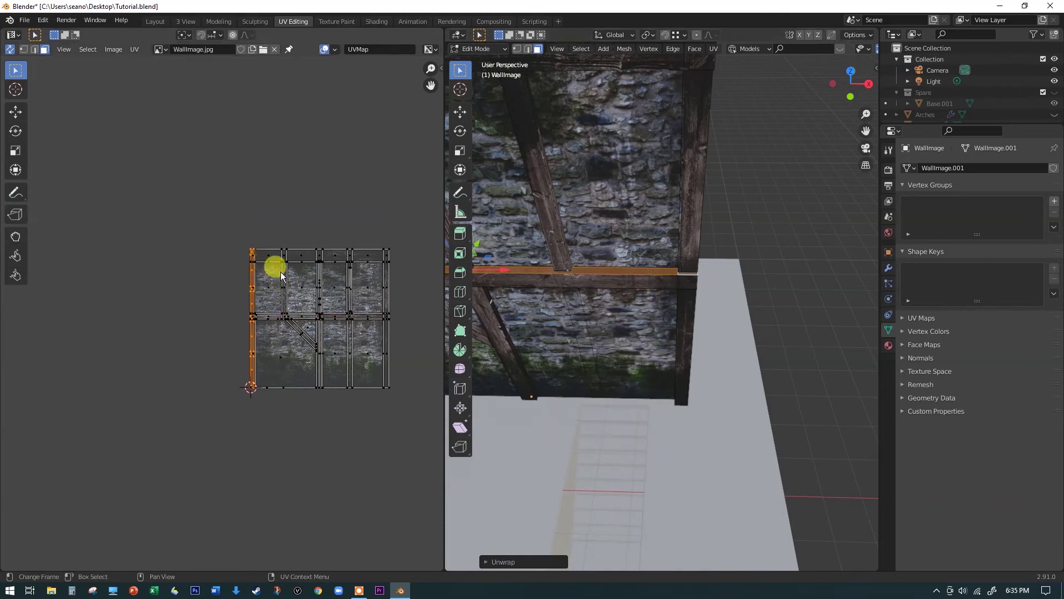
# Rotate the beam top faces' UV island 90 degrees, move it onto the middle horizontal beam's timber, and inspect the result on the wall.
pyautogui.scroll(3, 274, 272)
pyautogui.scroll(-3, 268, 264)
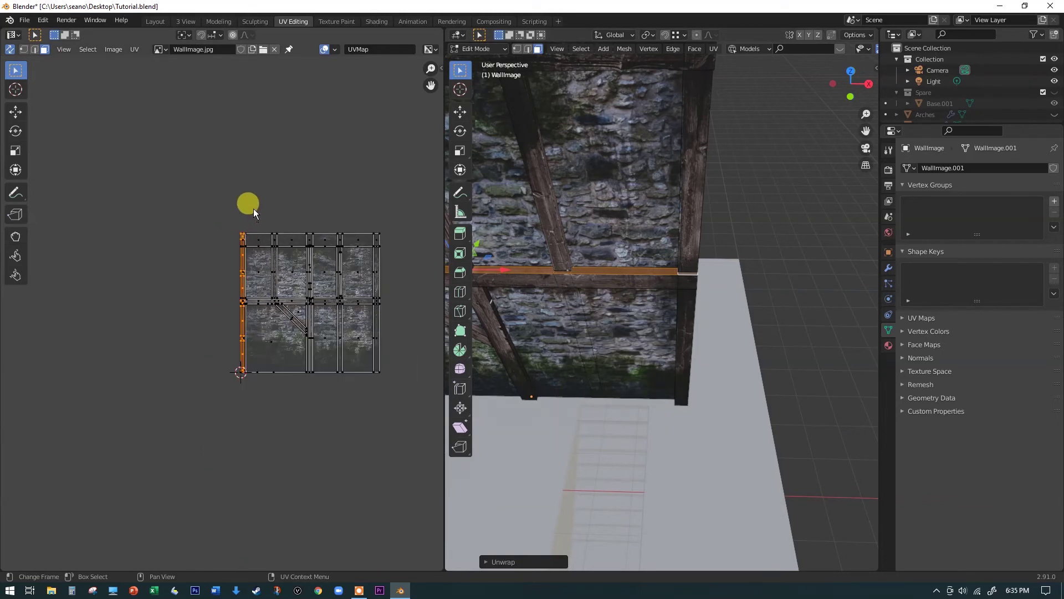
pyautogui.write('r90')
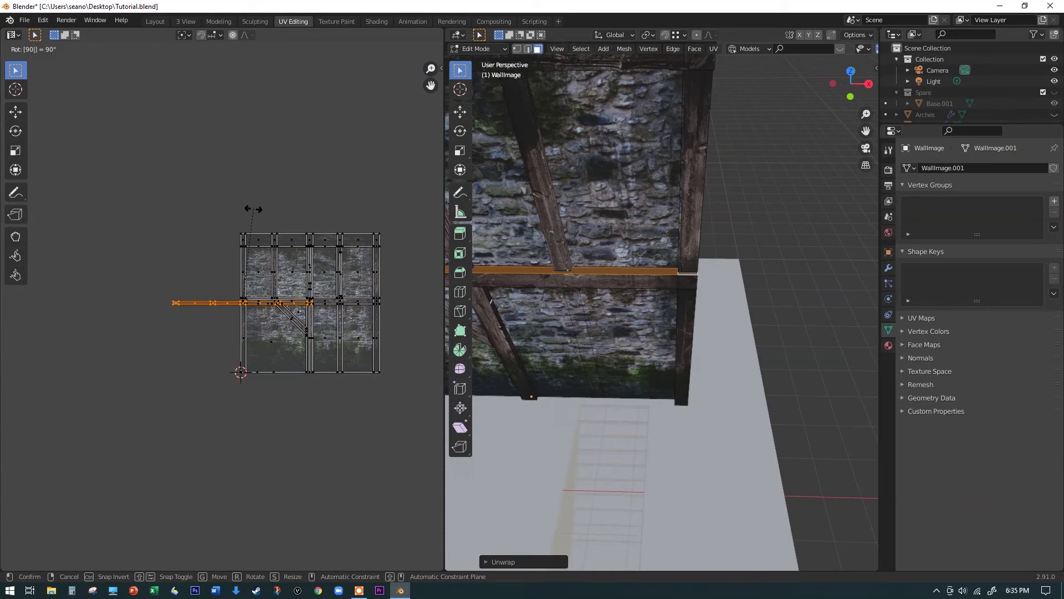
pyautogui.press('Return')
pyautogui.press('g')
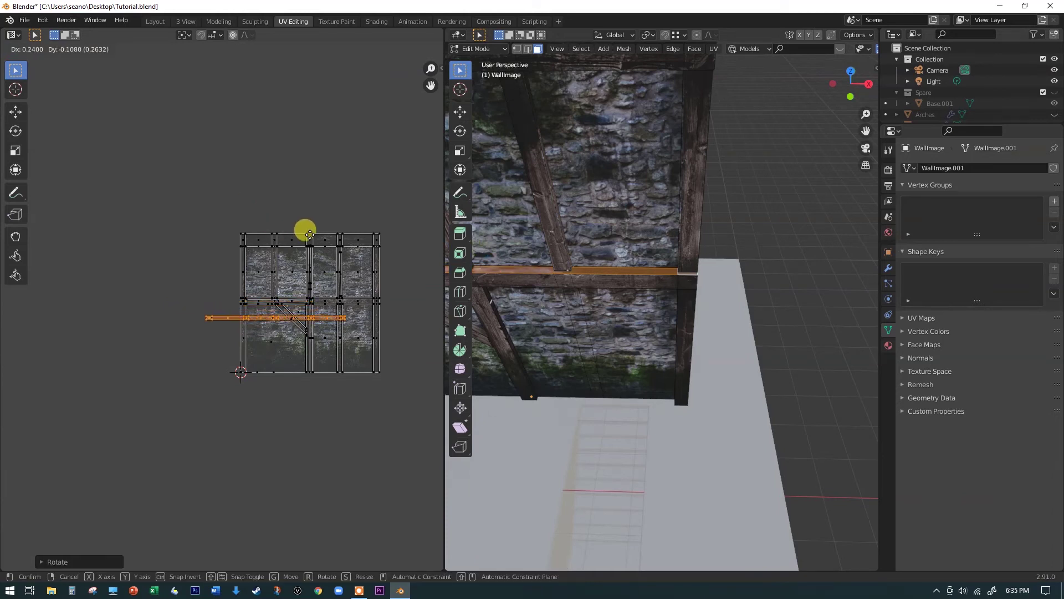
pyautogui.click(336, 222)
pyautogui.click(554, 271)
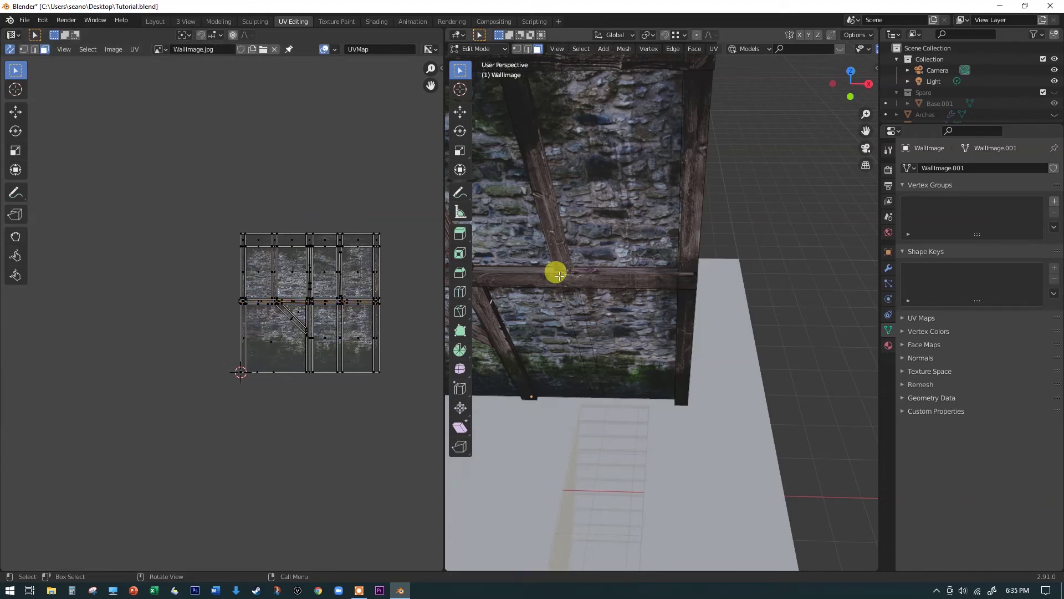
pyautogui.scroll(5, 549, 268)
pyautogui.moveTo(617, 297); pyautogui.dragTo(716, 317, button='middle')
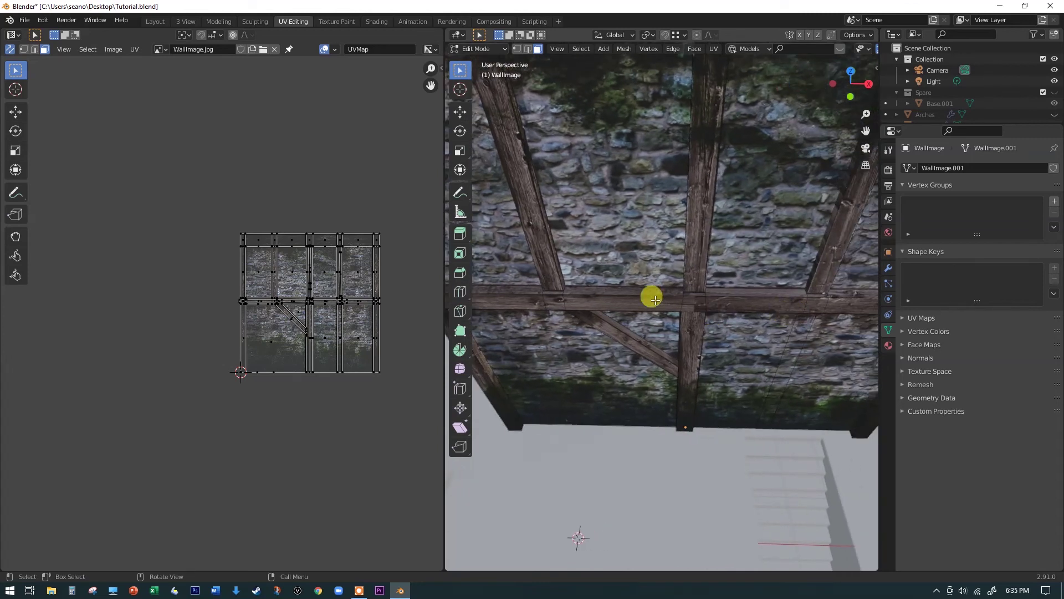
pyautogui.moveTo(639, 216); pyautogui.dragTo(699, 185, button='middle')
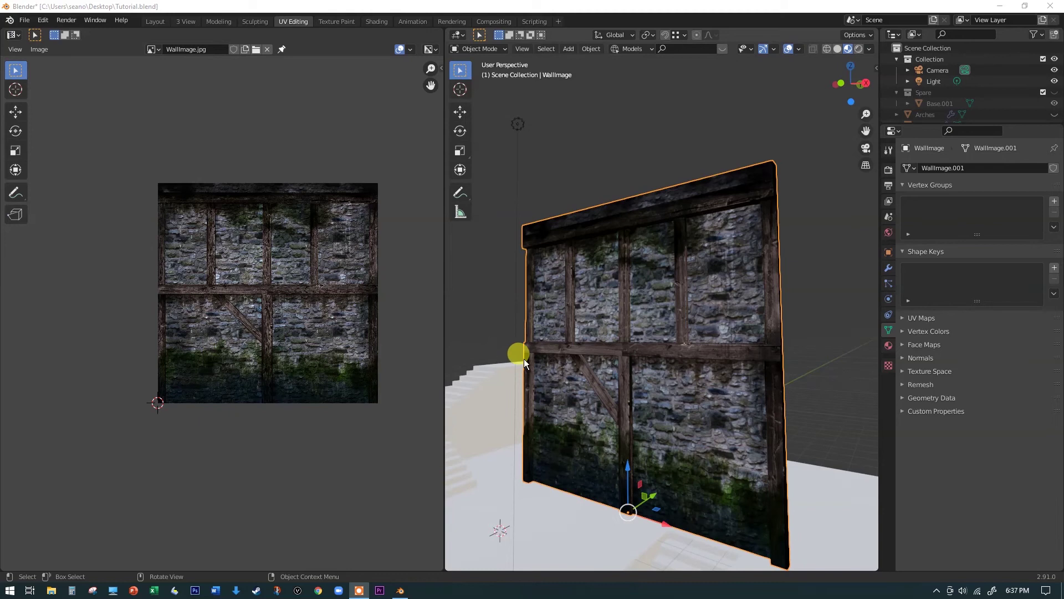
# View the scene from the top in wireframe and move the wall to the back-left corner of the floor.
pyautogui.scroll(3, 679, 314)
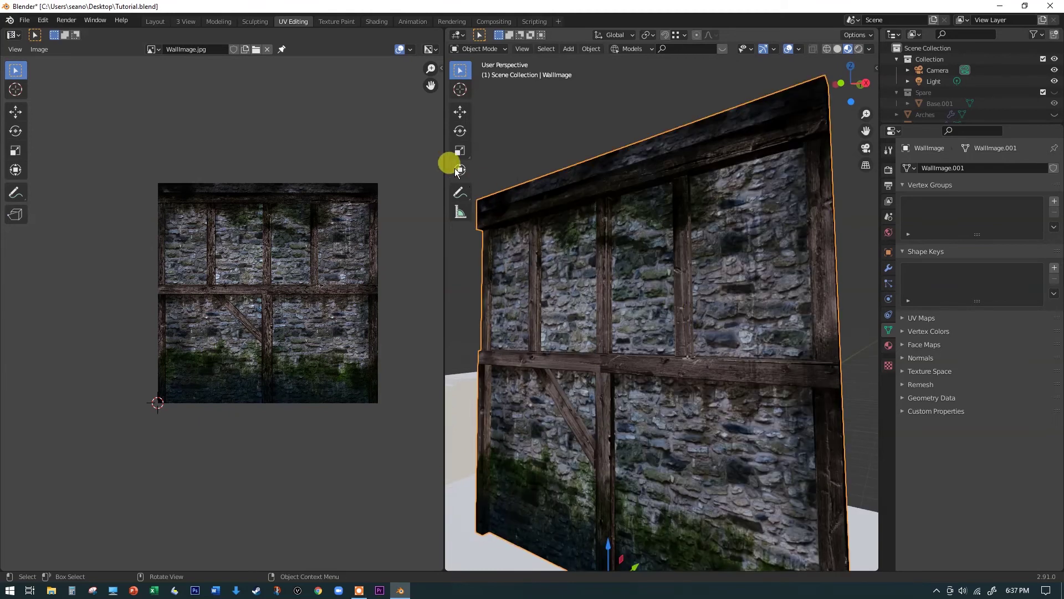
pyautogui.moveTo(684, 284); pyautogui.dragTo(699, 357, button='middle')
pyautogui.scroll(-5, 740, 321)
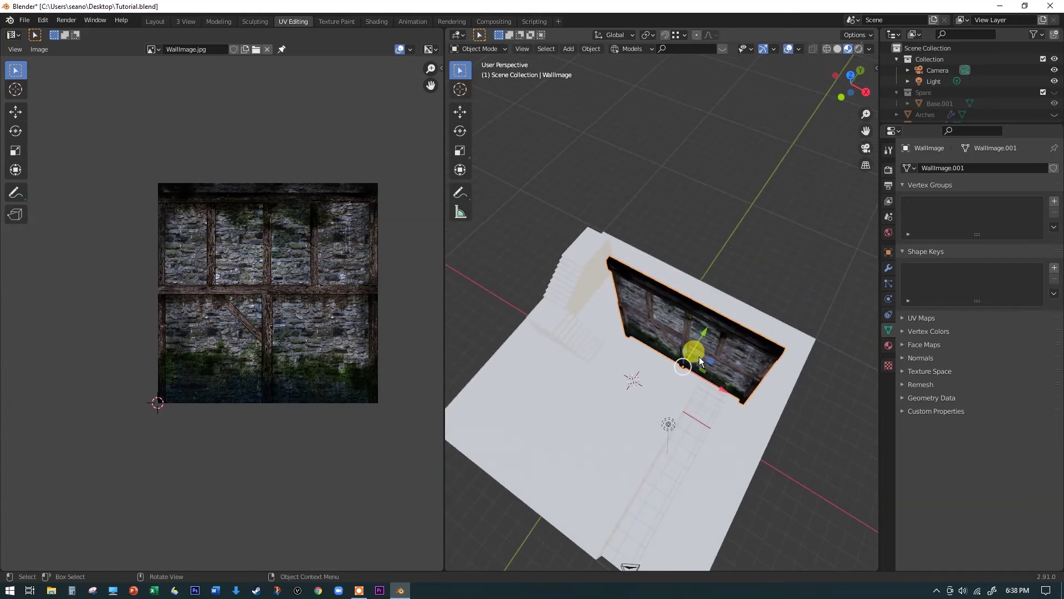
pyautogui.press('KP_7')
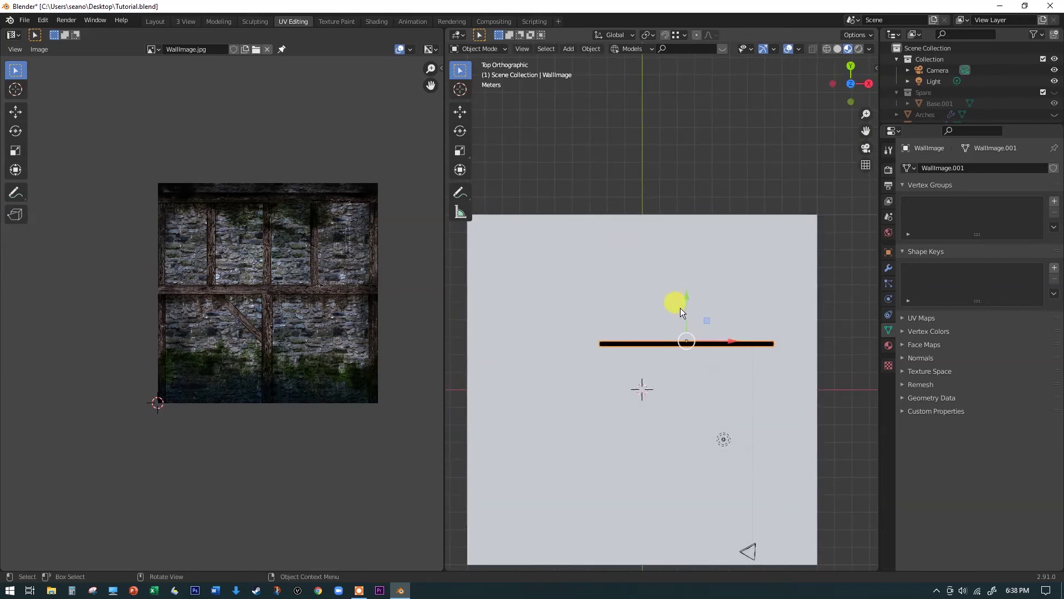
pyautogui.click(826, 48)
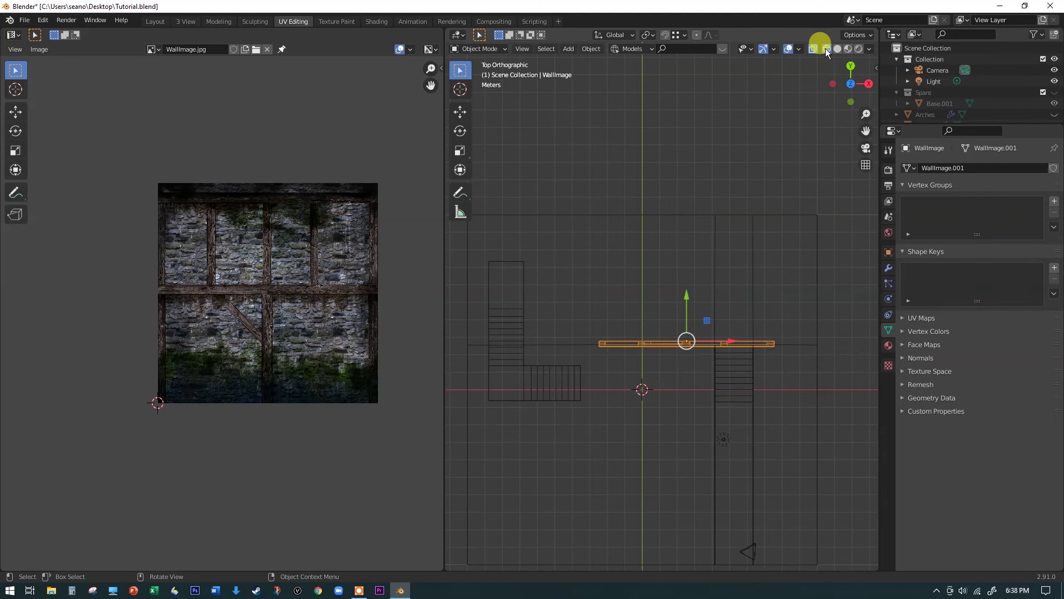
pyautogui.scroll(-2, 721, 220)
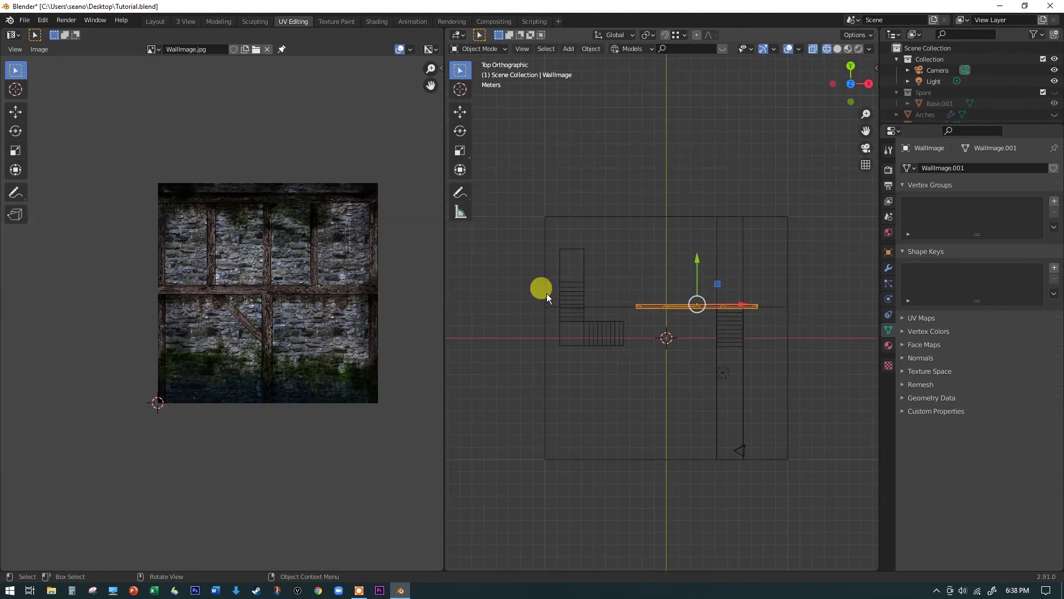
pyautogui.moveTo(714, 285); pyautogui.dragTo(624, 192)
pyautogui.scroll(3, 624, 193)
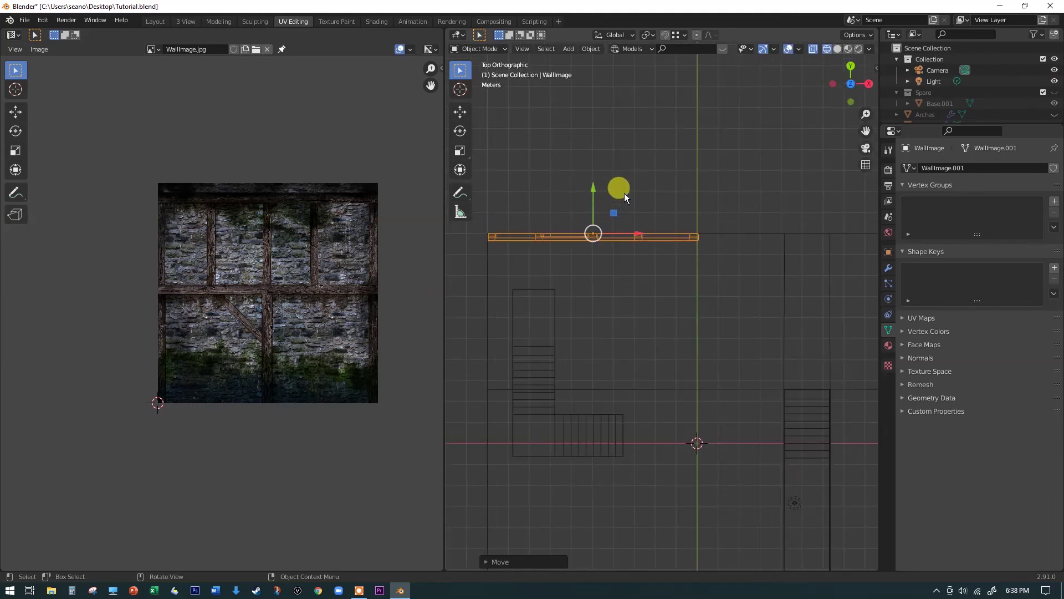
# Duplicate the wall, place the copy end to end with the original along the X axis, and select both walls.
pyautogui.hotkey('shift', 'd')
pyautogui.click(554, 242)
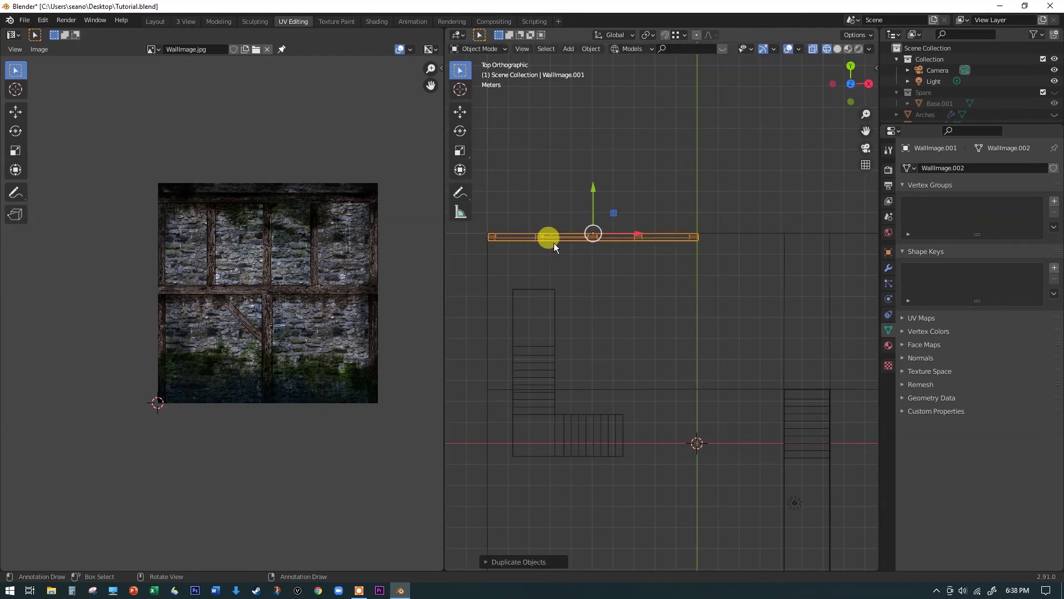
pyautogui.click(773, 50)
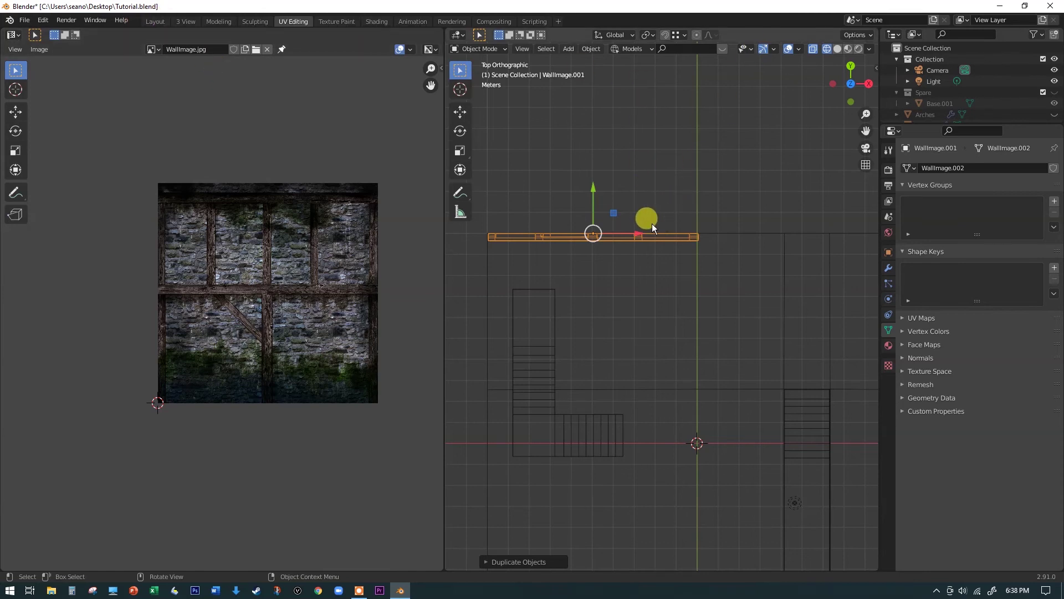
pyautogui.hotkey('shift', 'd')
pyautogui.press('x')
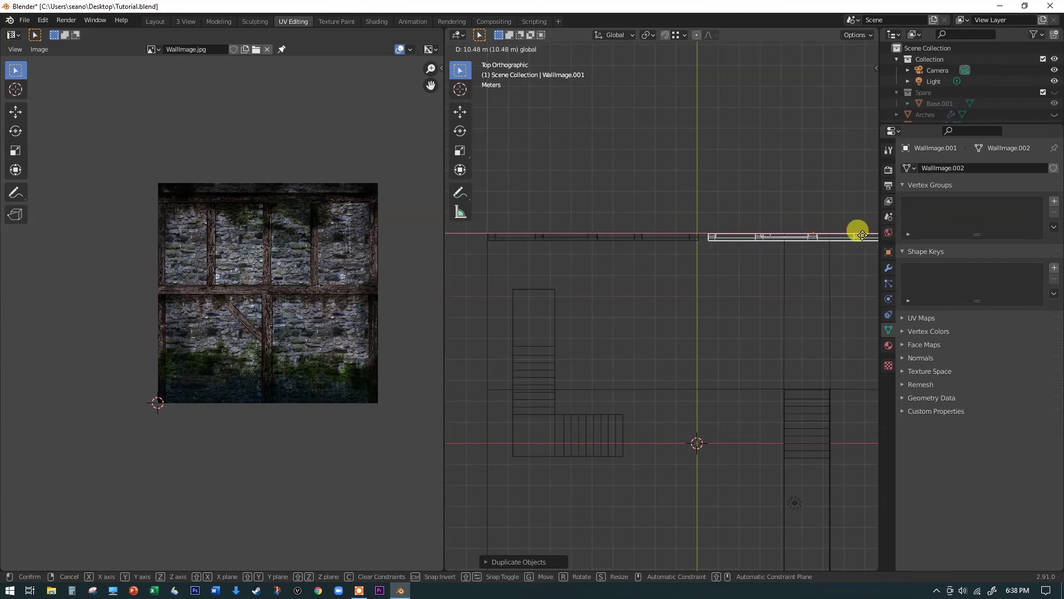
pyautogui.click(852, 236)
pyautogui.hotkey('ctrl', 'z')
pyautogui.scroll(-2, 689, 243)
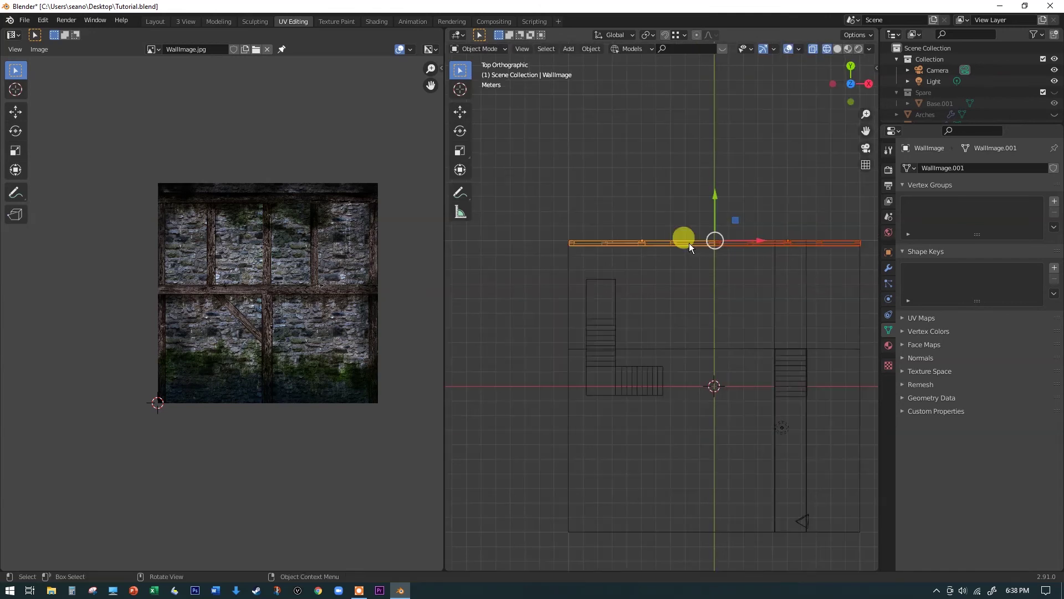
# Duplicate both back walls in place and rotate the copies 90 degrees.
pyautogui.hotkey('shift', 'd')
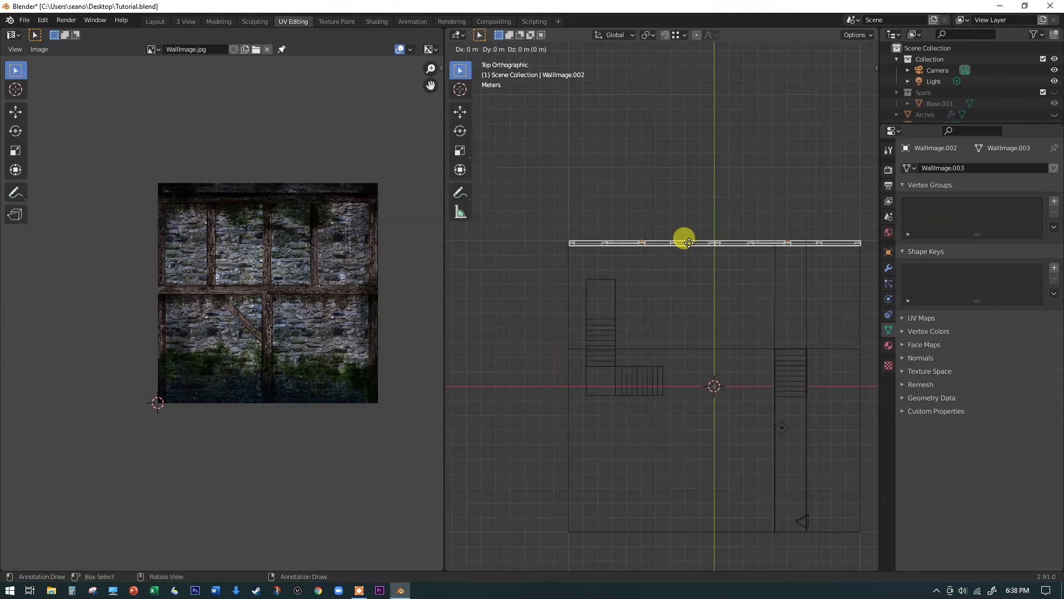
pyautogui.click(689, 242)
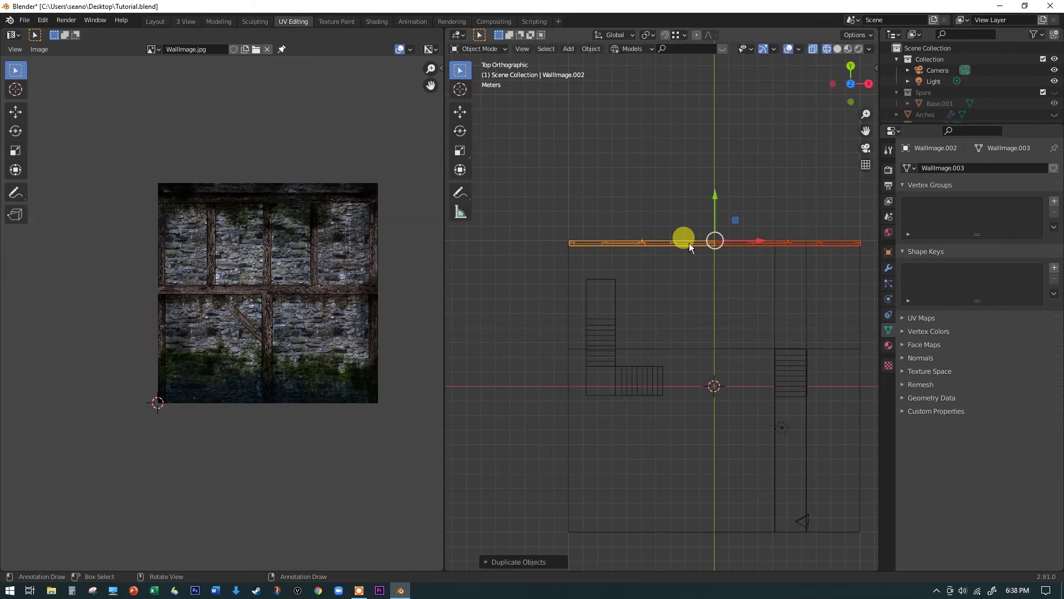
pyautogui.write('r90')
pyautogui.click(690, 243)
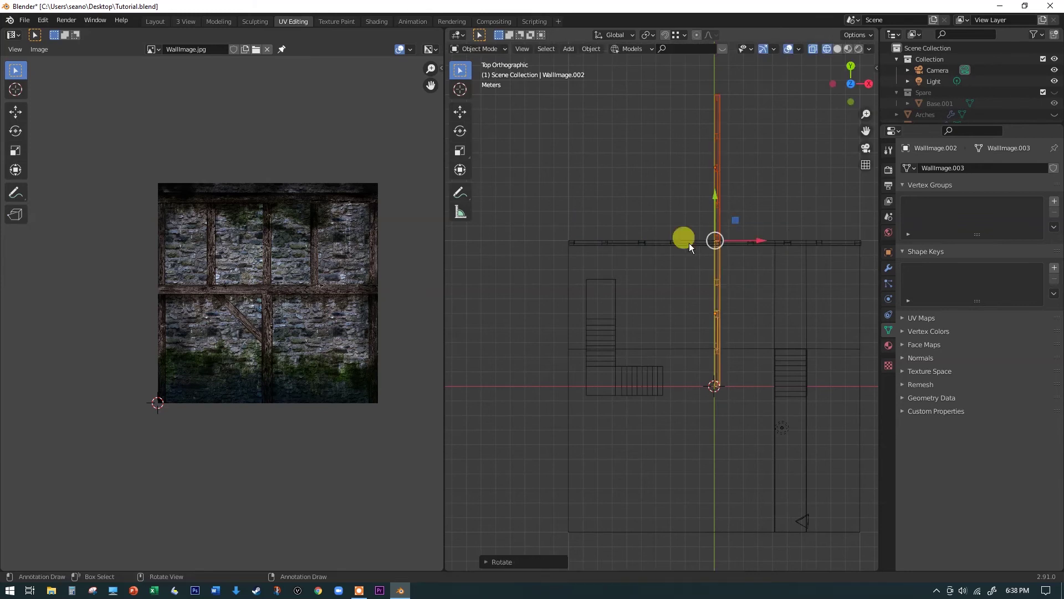
# Switch the viewport shading to Material Preview and move the rotated pair of walls to the left edge of the floor.
pyautogui.moveTo(726, 327); pyautogui.dragTo(626, 224, button='middle')
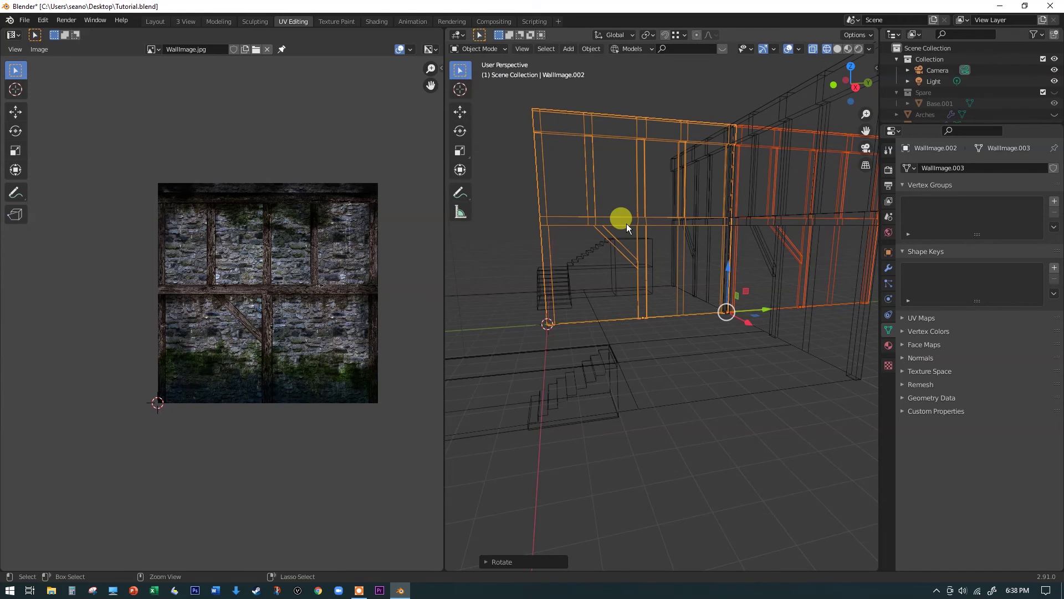
pyautogui.press('z')
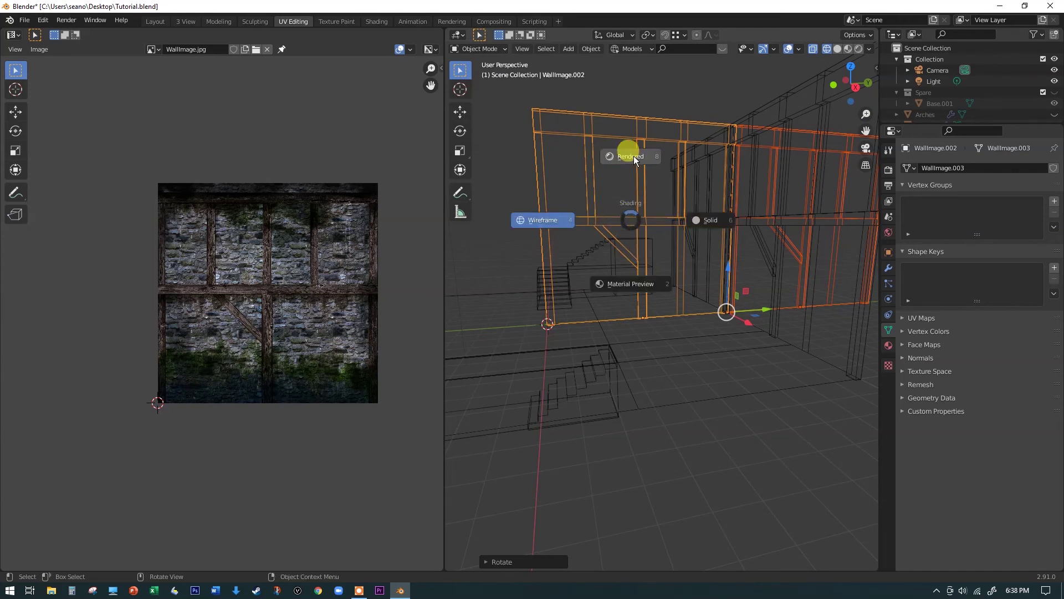
pyautogui.click(639, 277)
pyautogui.moveTo(640, 277)
pyautogui.mouseDown(button='middle')
pyautogui.moveTo(720, 283)
pyautogui.moveTo(706, 151)
pyautogui.moveTo(688, 222)
pyautogui.mouseUp(button='middle')
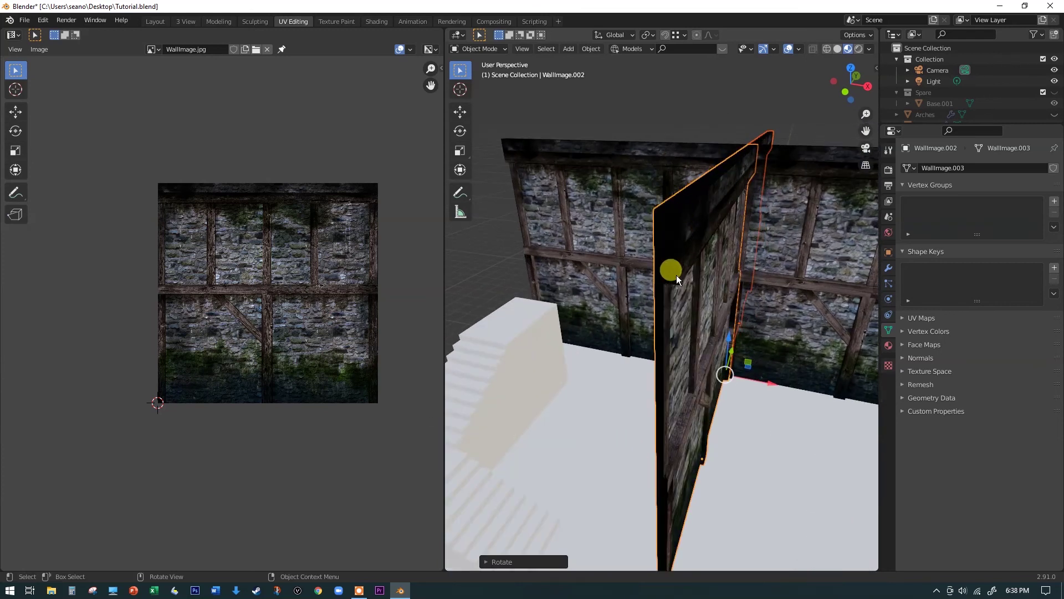
pyautogui.moveTo(682, 424); pyautogui.dragTo(743, 385, button='middle')
pyautogui.moveTo(767, 385); pyautogui.dragTo(603, 357)
pyautogui.scroll(-3, 603, 357)
pyautogui.moveTo(603, 329); pyautogui.dragTo(551, 380, button='middle')
pyautogui.scroll(4, 587, 329)
pyautogui.moveTo(585, 325); pyautogui.dragTo(637, 306, button='middle')
pyautogui.scroll(-5, 751, 328)
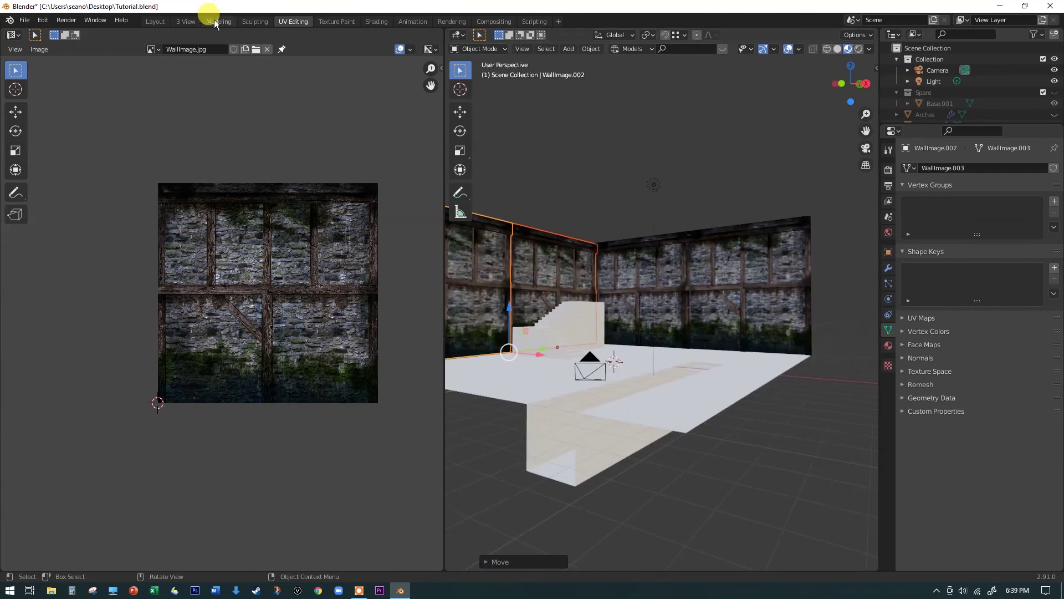
# In the Layout workspace, move the left wall pair about 0.67 m along X, deselect everything and inspect the room corner.
pyautogui.click(164, 22)
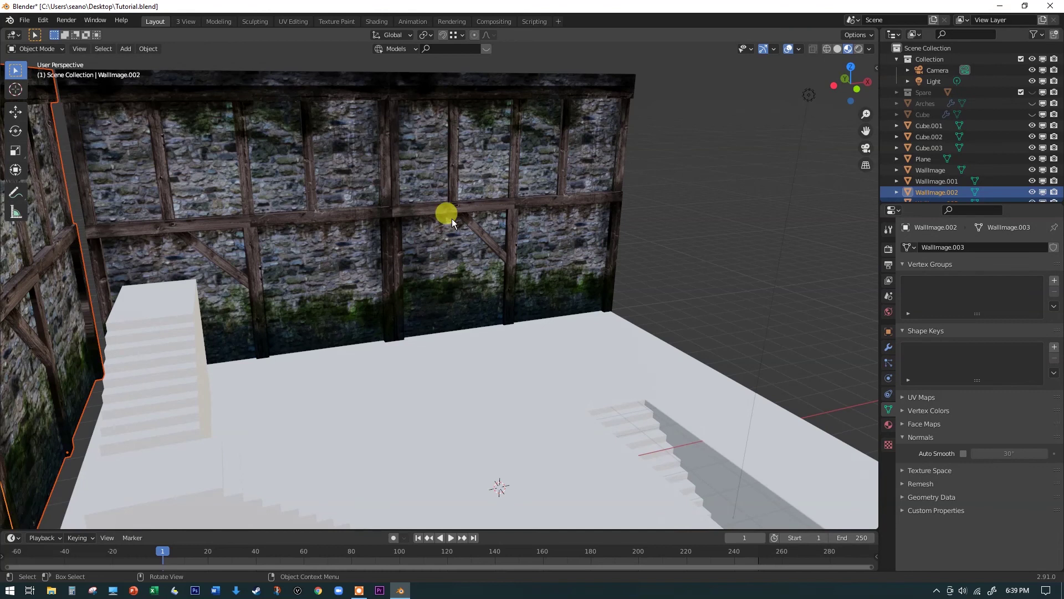
pyautogui.moveTo(534, 255); pyautogui.dragTo(475, 245, button='middle')
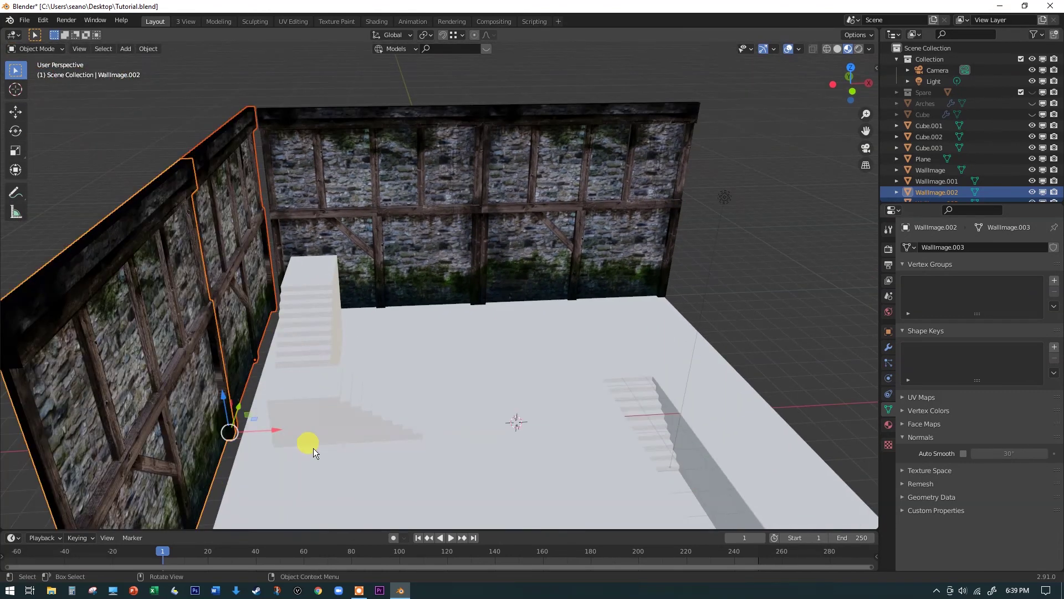
pyautogui.moveTo(271, 432); pyautogui.dragTo(288, 428)
pyautogui.moveTo(288, 428); pyautogui.dragTo(515, 294, button='middle')
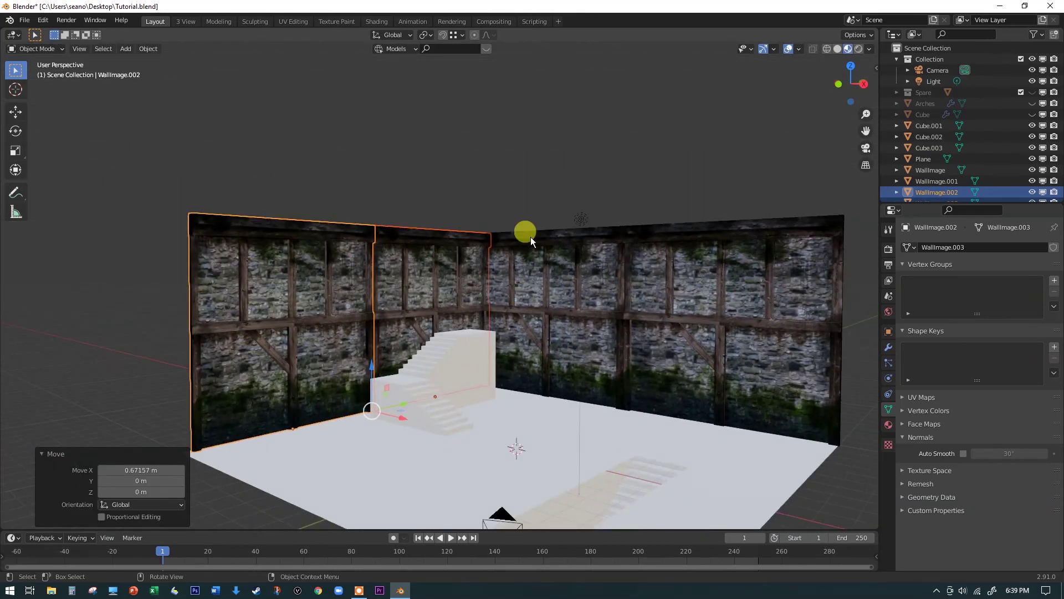
pyautogui.hotkey('alt', 'a')
pyautogui.scroll(3, 574, 331)
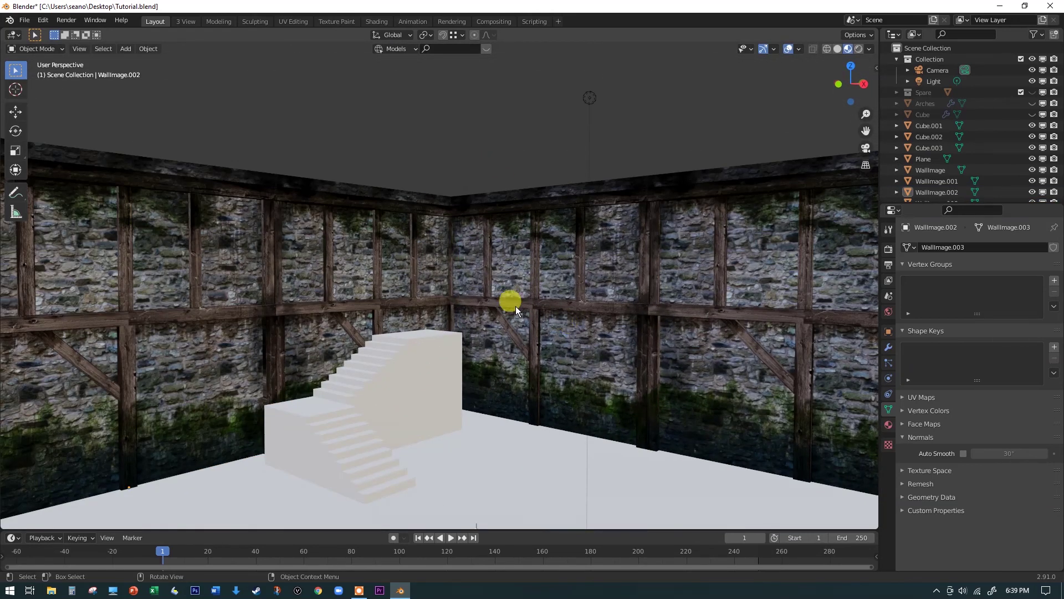
pyautogui.scroll(2, 246, 265)
pyautogui.scroll(2, 245, 265)
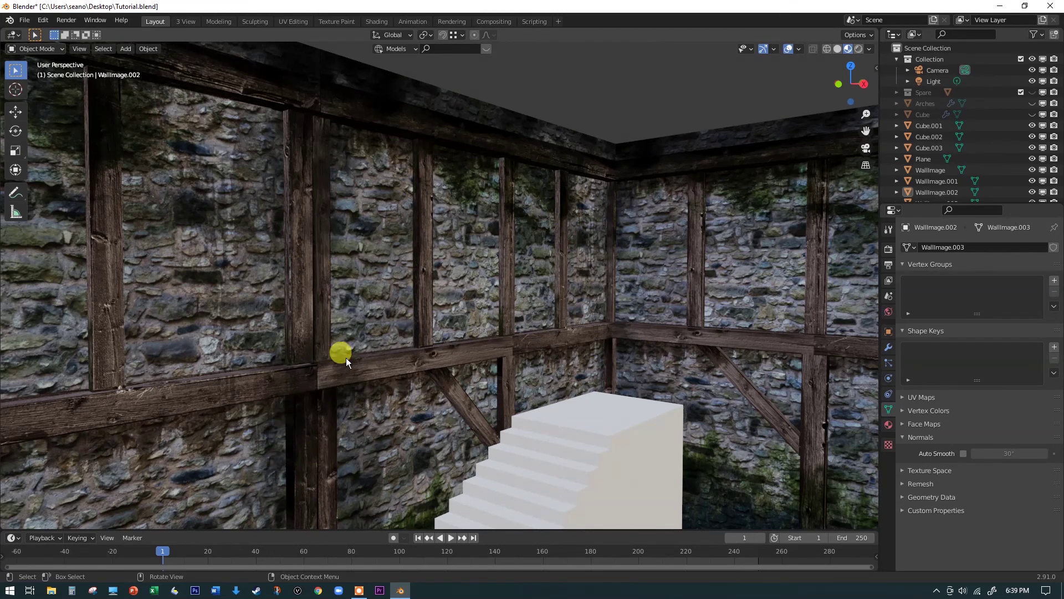
# In the nearer left wall, select the lower end post's narrow face beside the joint and unwrap it in the UV Editing workspace.
pyautogui.scroll(-2, 621, 305)
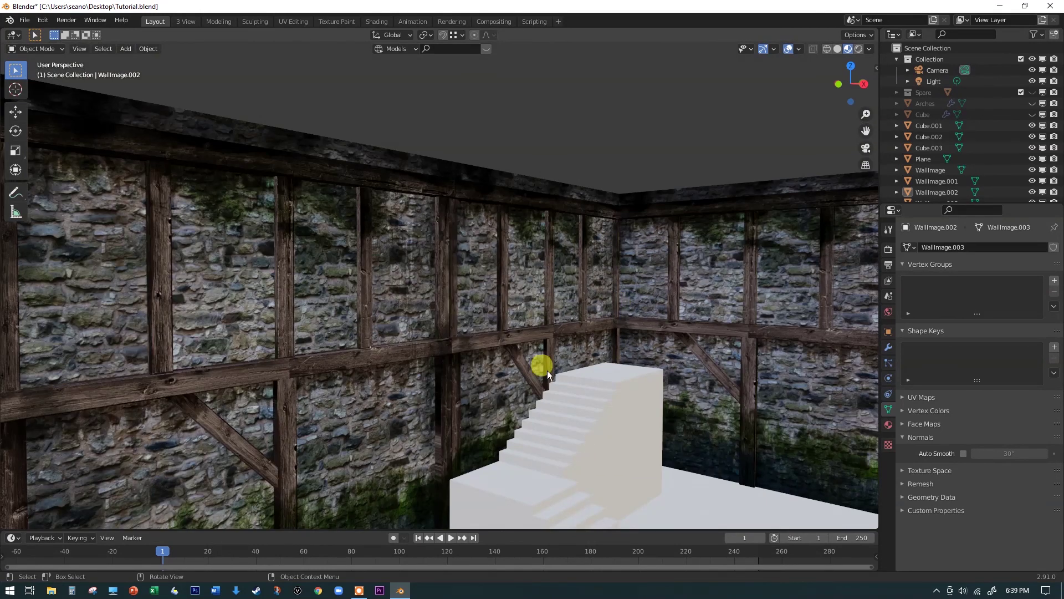
pyautogui.scroll(1, 441, 374)
pyautogui.scroll(-1, 440, 380)
pyautogui.click(447, 392)
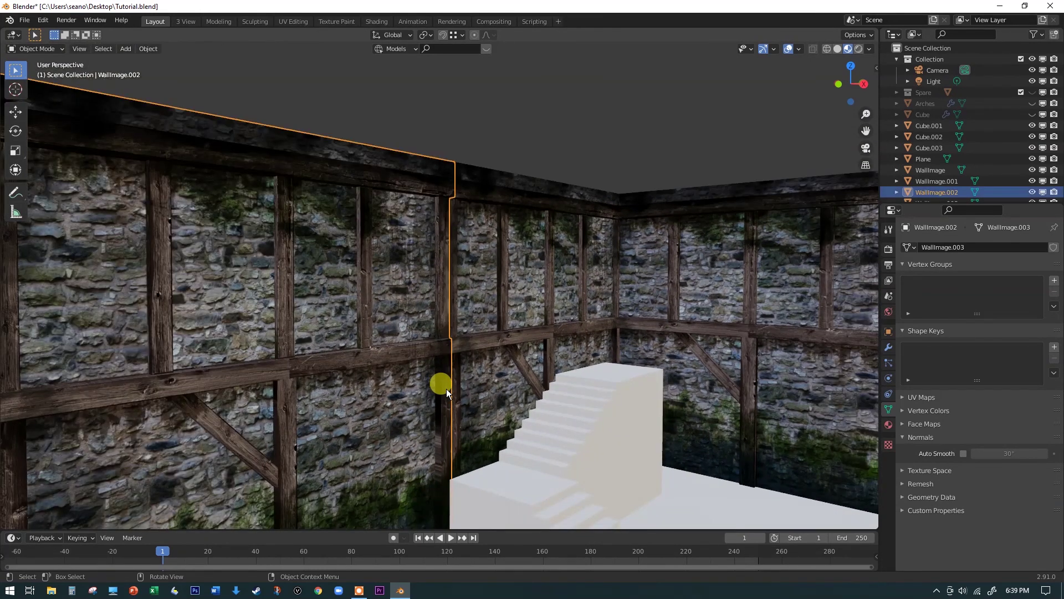
pyautogui.press('Tab')
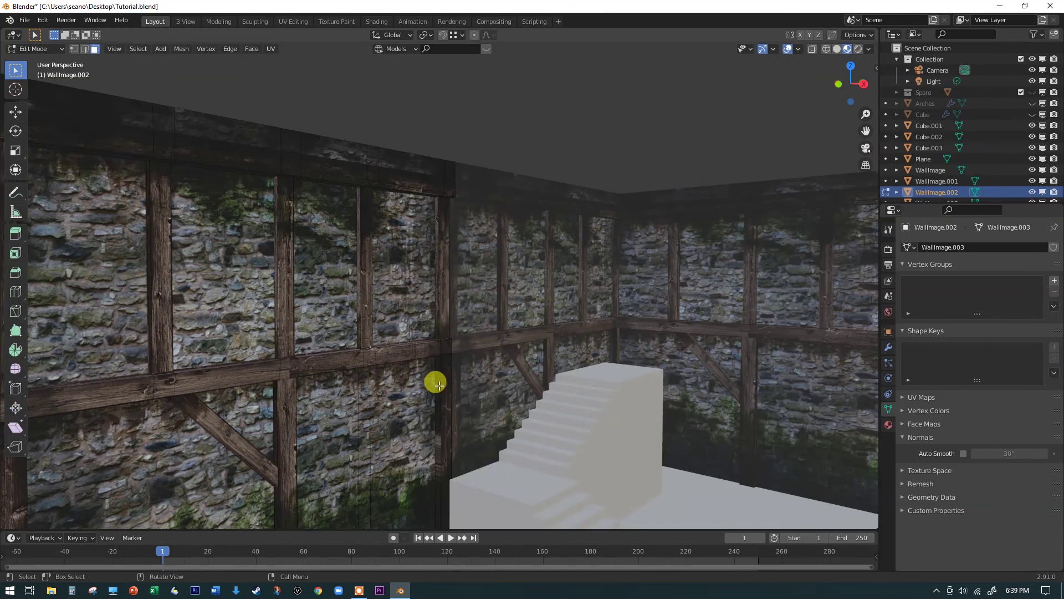
pyautogui.click(438, 384)
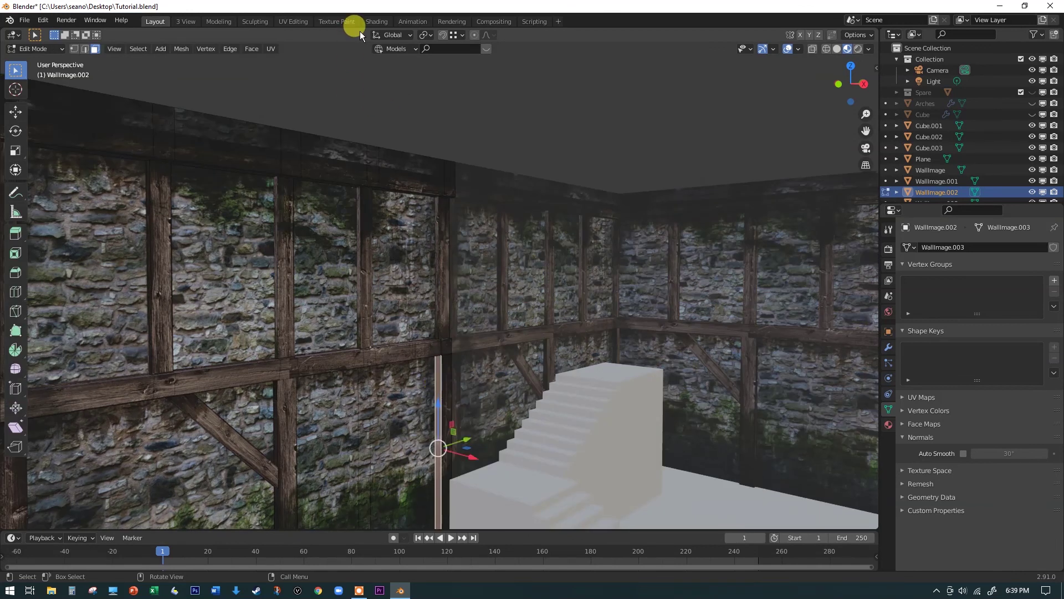
pyautogui.click(293, 21)
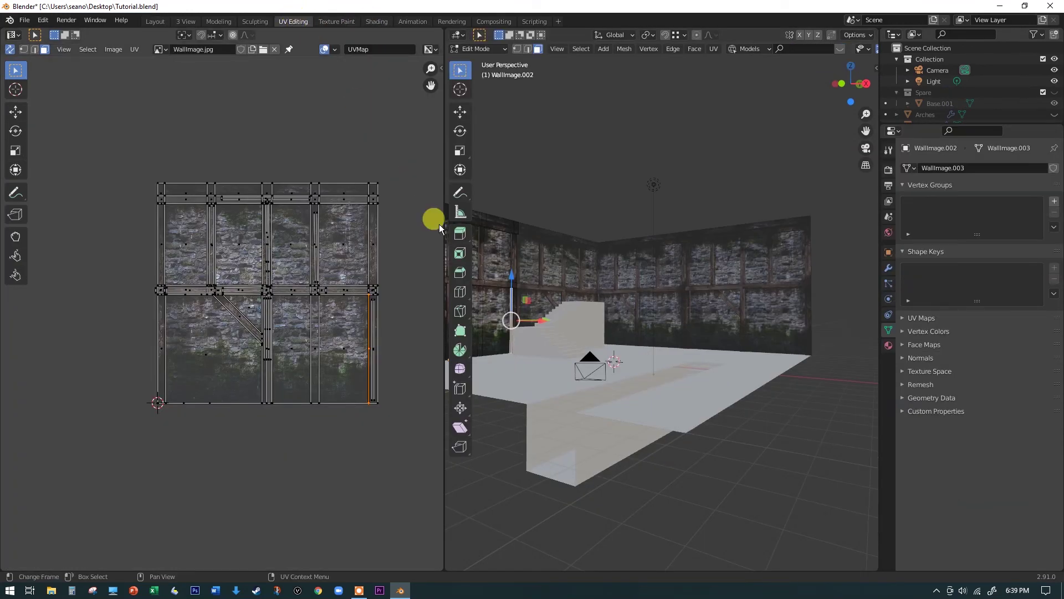
pyautogui.press('u')
pyautogui.click(578, 314)
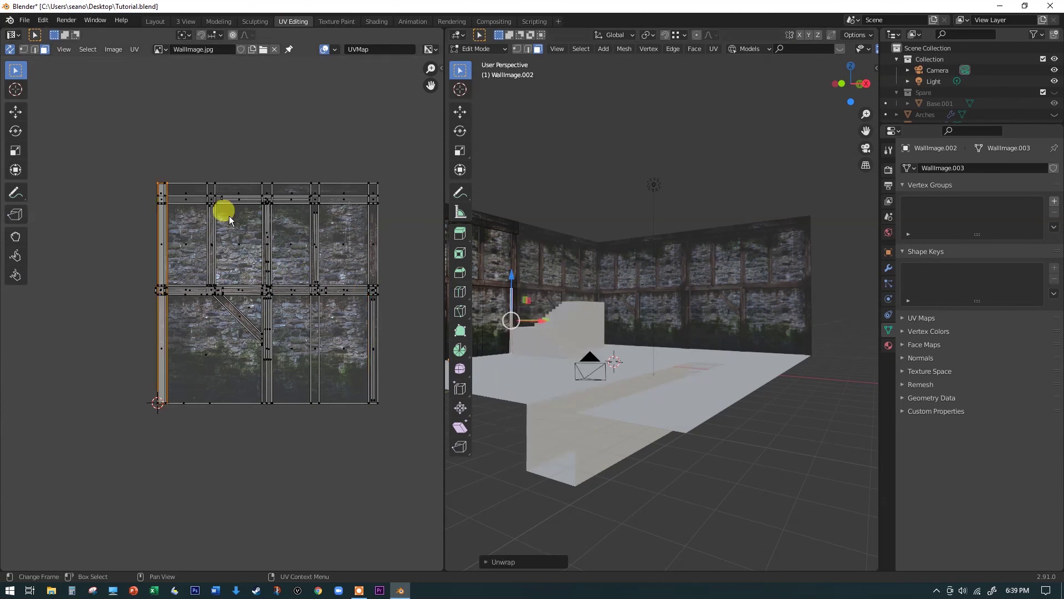
# Scale the unwrapped face's UVs down and place them over the lower-left timber post in WallImage.jpg.
pyautogui.press('s')
pyautogui.moveTo(175, 253); pyautogui.dragTo(173, 305)
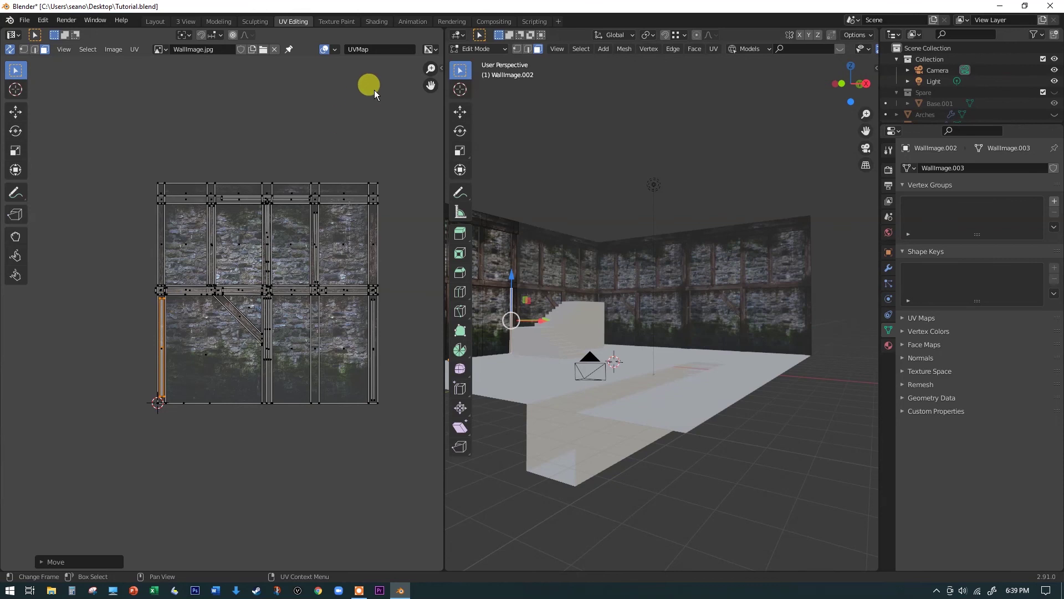
pyautogui.click(368, 87)
# Return to Object Mode in the Layout workspace and view the textured room through the camera.
pyautogui.click(166, 21)
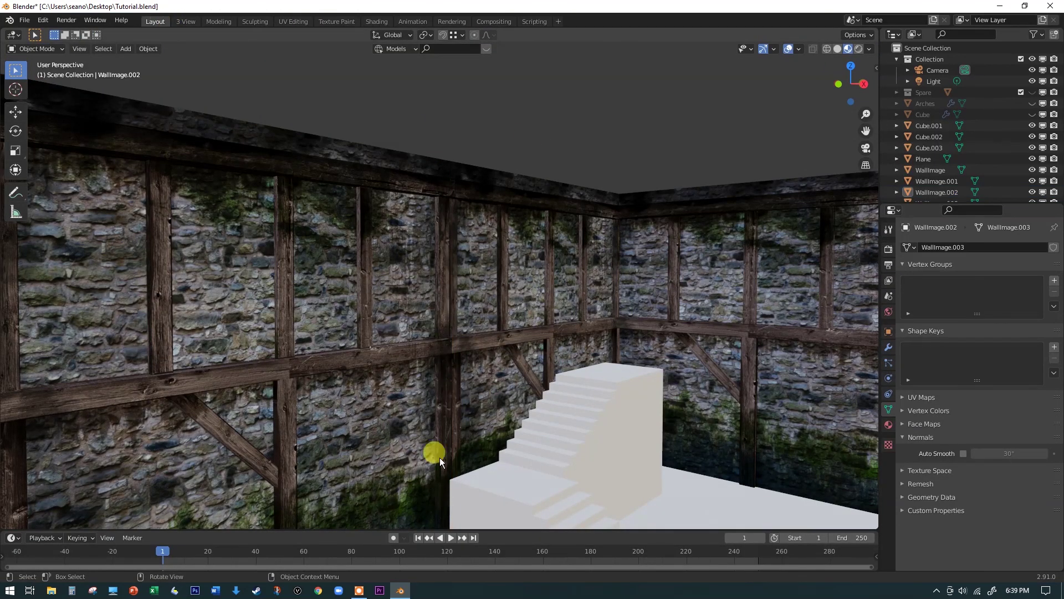
pyautogui.scroll(-4, 638, 321)
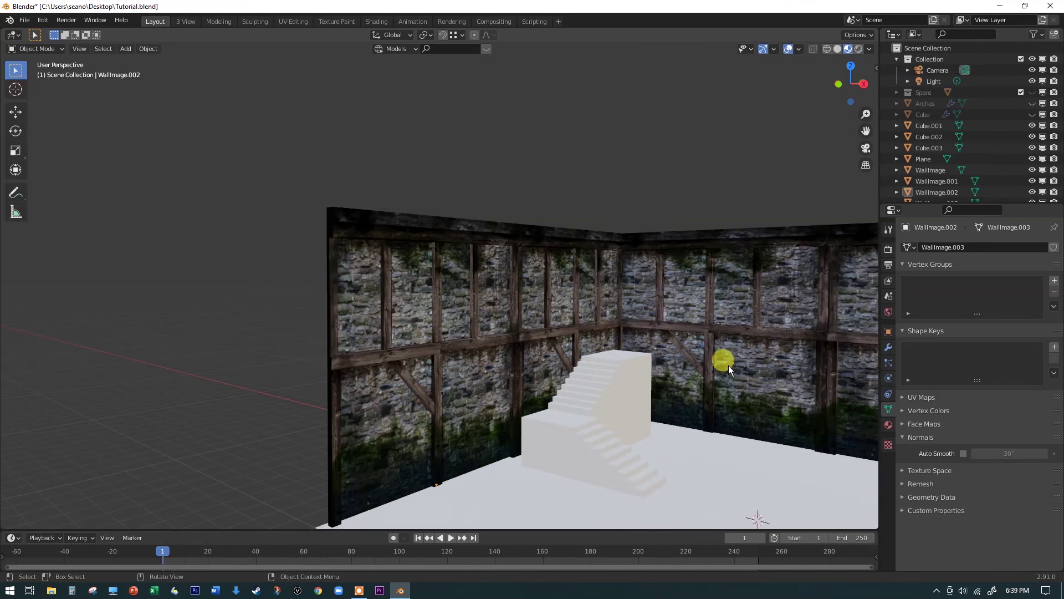
pyautogui.press('KP_0')
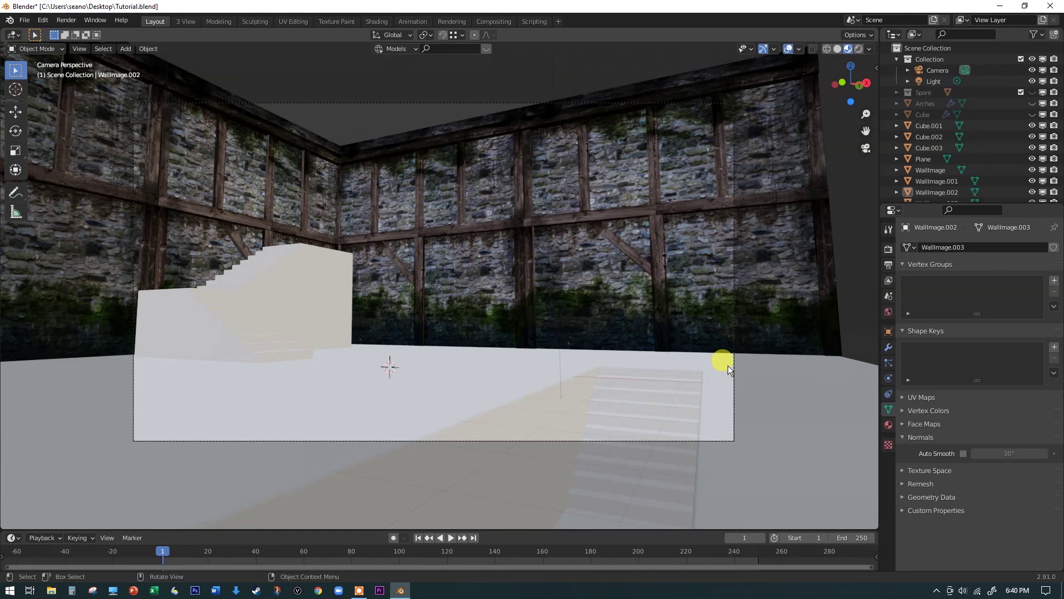